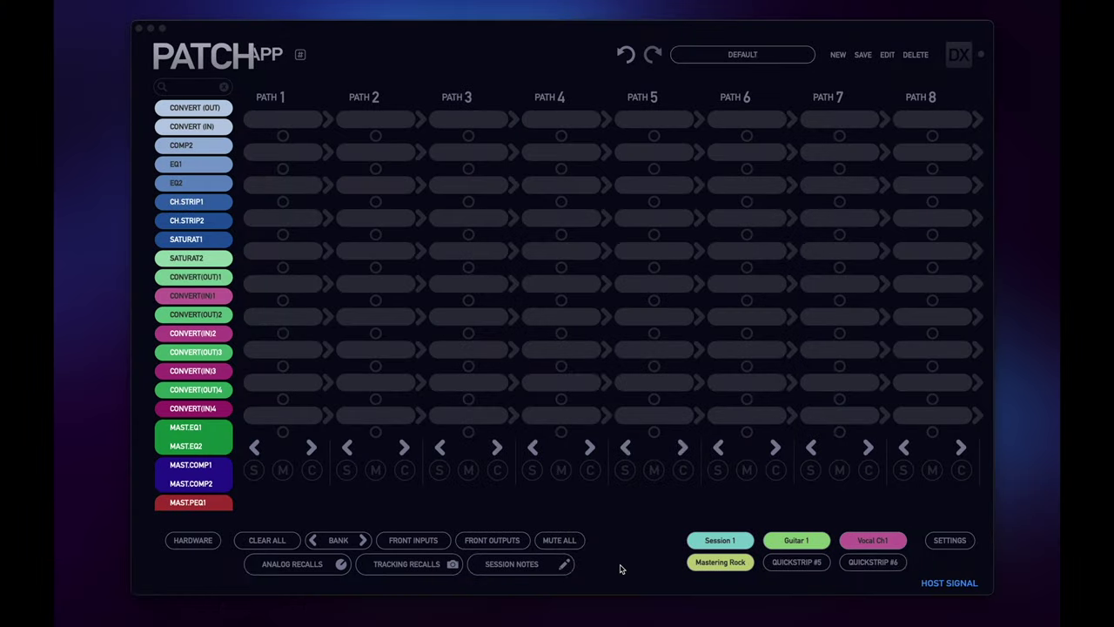
In Hardware Folder Setup, colour MASTERING pink and file the mastering EQ, compressor and SAT pairs into it.
click(188, 541)
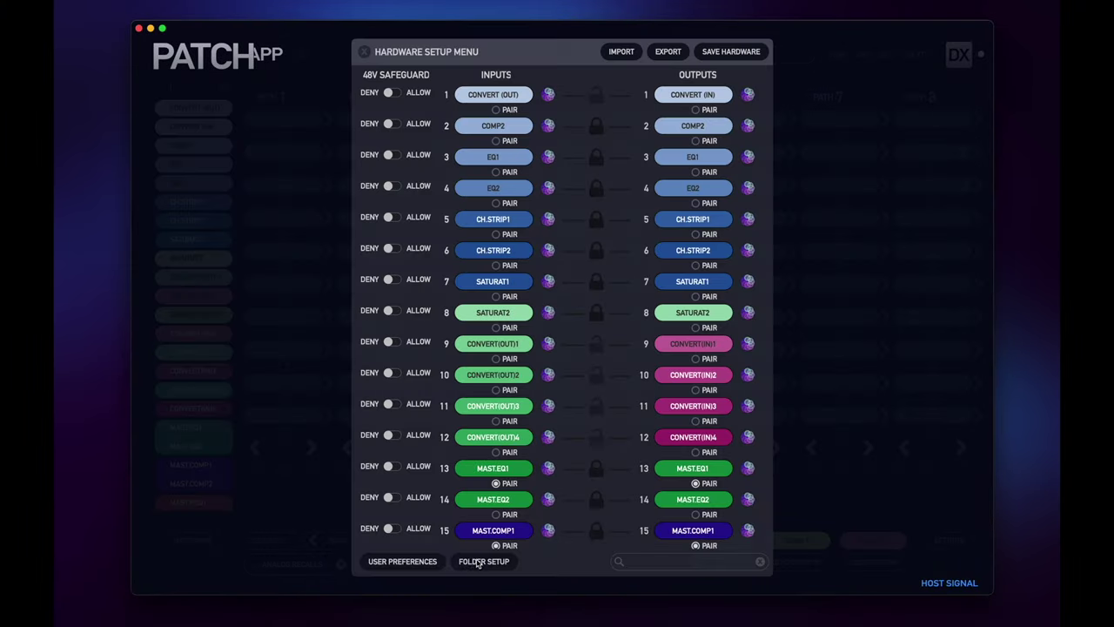
click(473, 567)
click(636, 198)
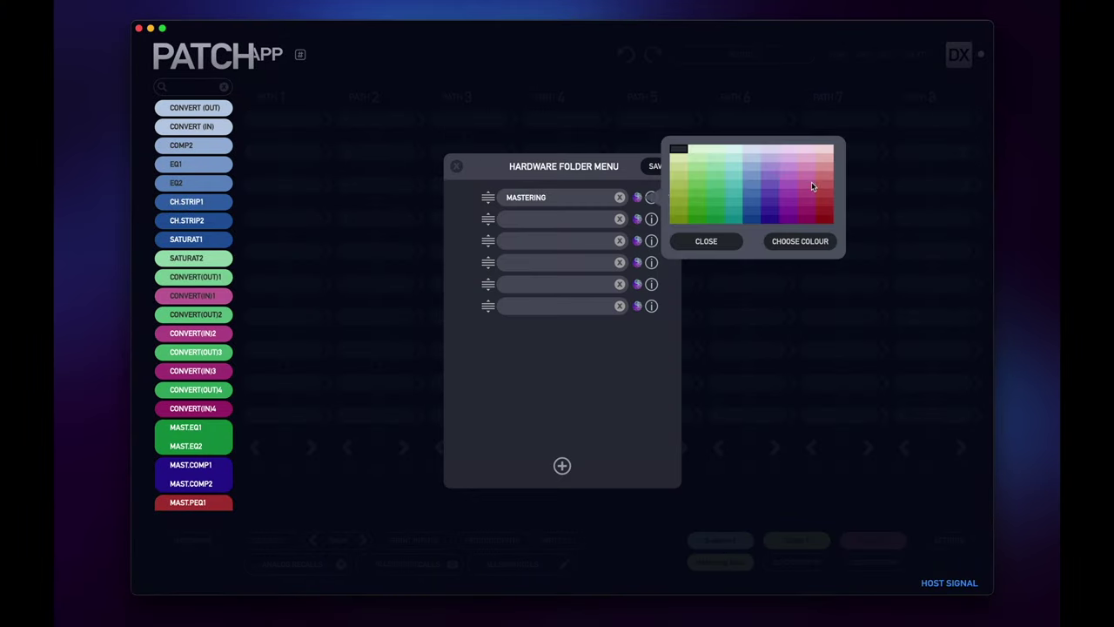
click(813, 186)
click(807, 245)
drag(193, 435, 529, 256)
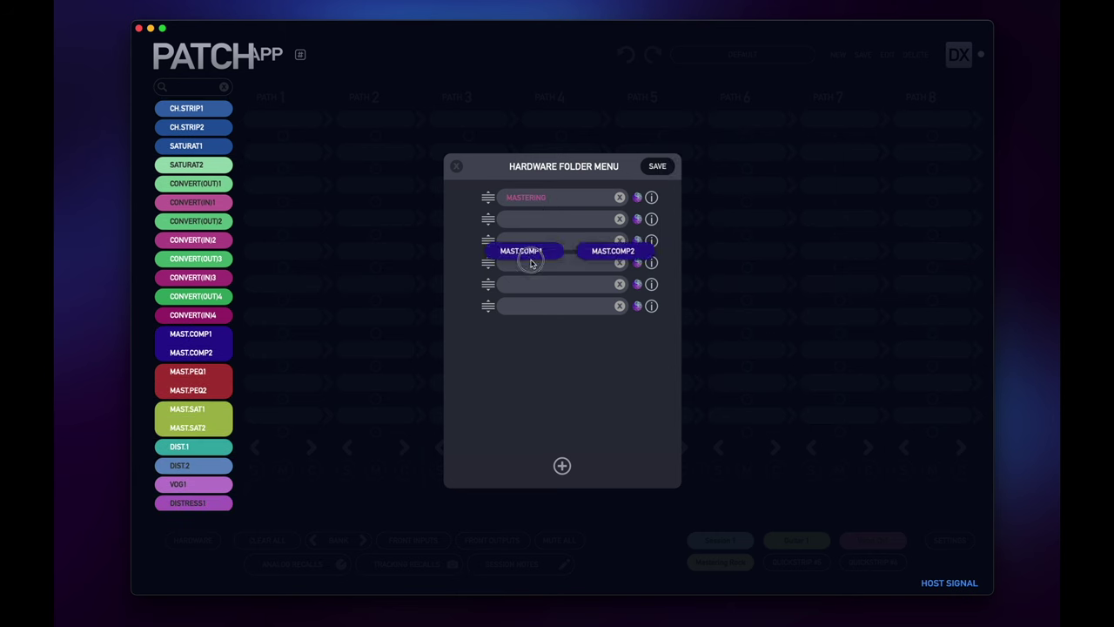
drag(171, 424, 519, 218)
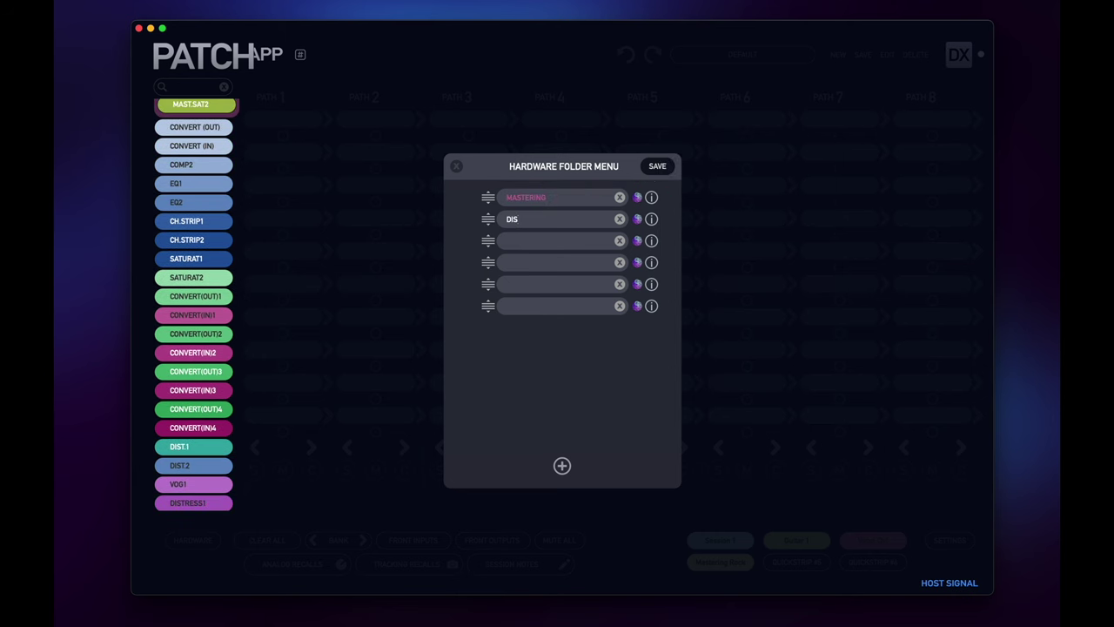
Give DIST. a light blue-grey colour, move DIST.1 and DIST.2 into it, and save the folder setup.
click(636, 220)
click(680, 171)
drag(185, 446, 536, 226)
drag(189, 482, 547, 226)
click(657, 166)
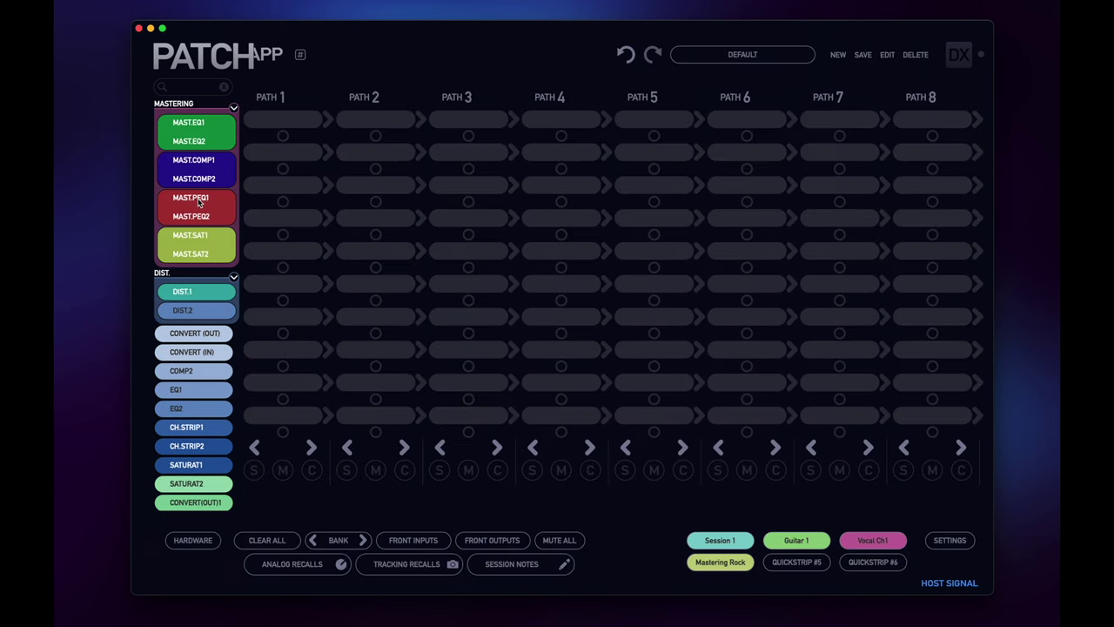
Collapse the MASTERING and DIST. folders, then expand MASTERING again.
click(233, 108)
click(233, 127)
click(233, 109)
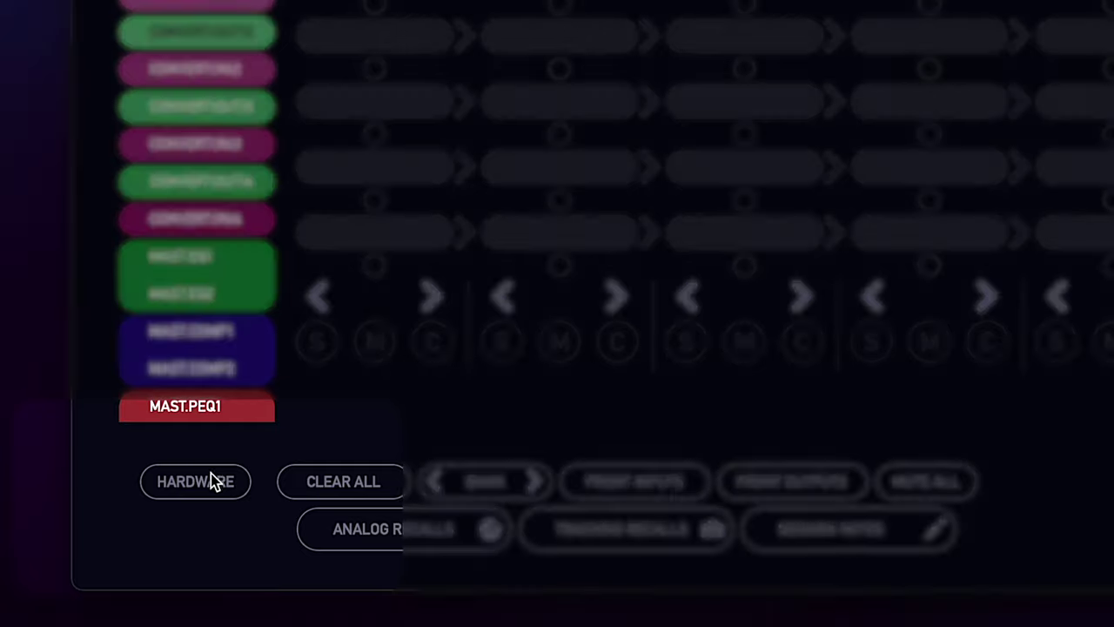
Open the Hardware Folder Menu from Hardware Setup, after dismissing the right-click folder shortcut popup.
right_click(209, 486)
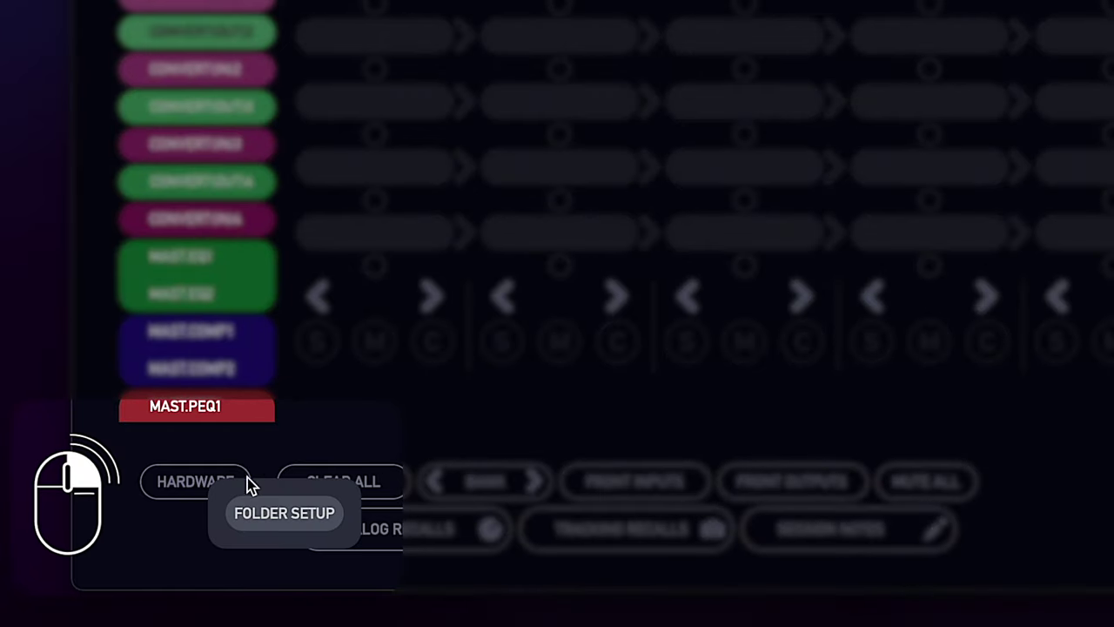
click(149, 548)
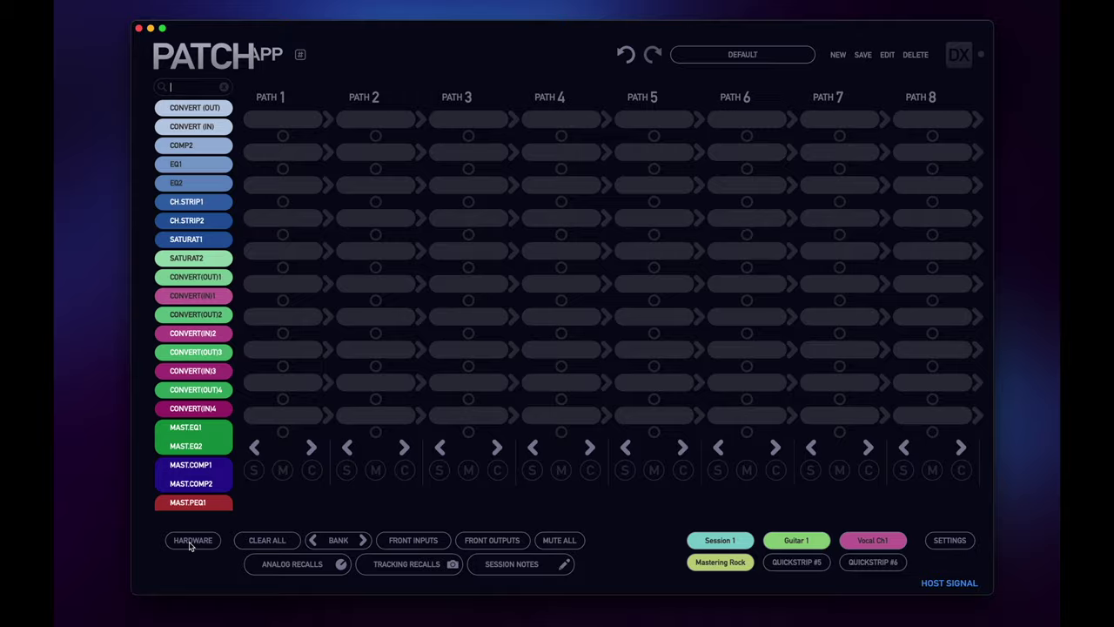
click(192, 542)
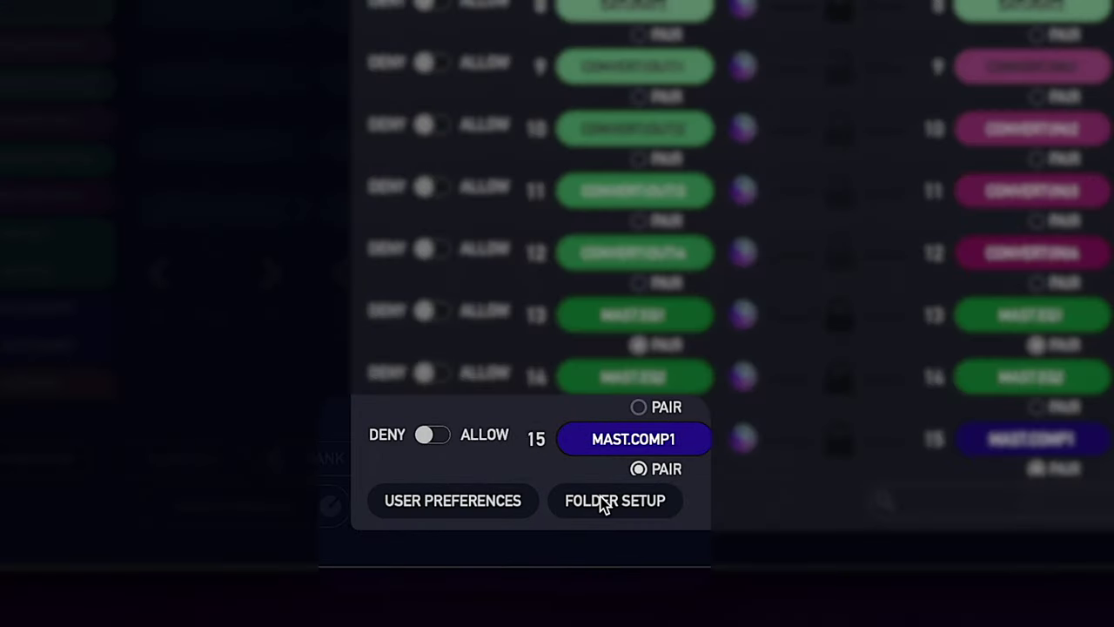
click(603, 503)
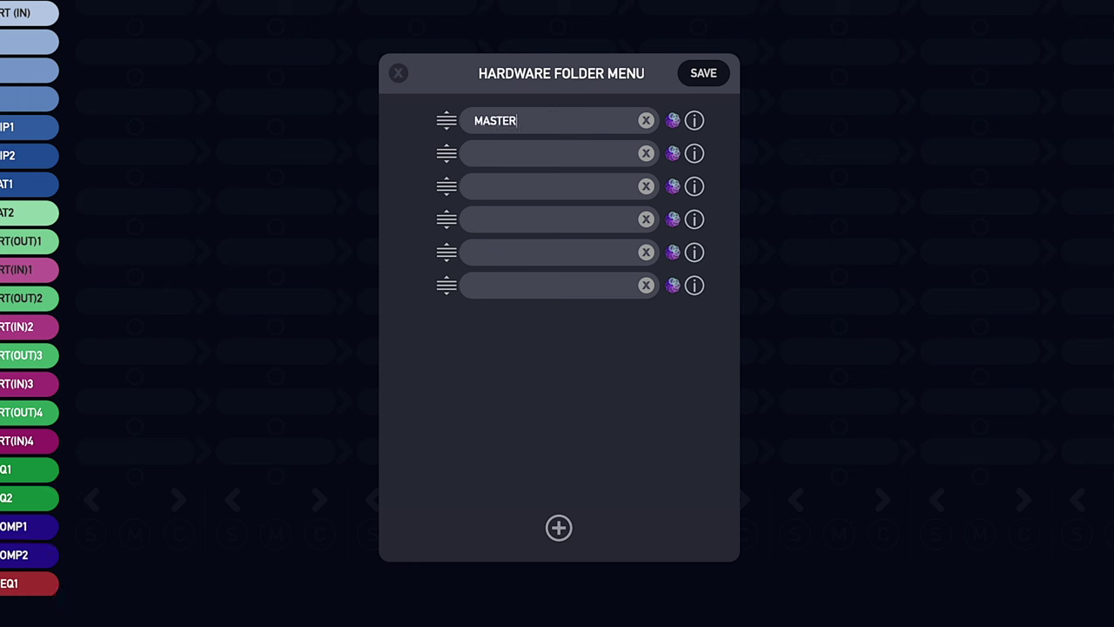
Colour MASTERING pink, file the MAST.EQ, COMP, PEQ and SAT pairs into it, and name folder two DIST.
click(671, 122)
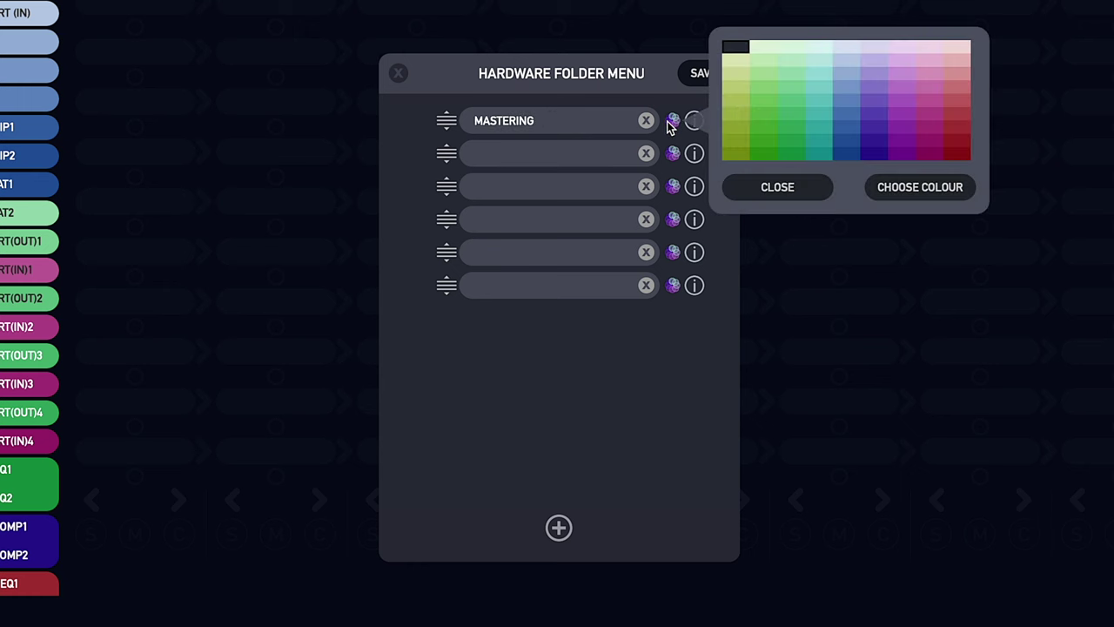
click(936, 192)
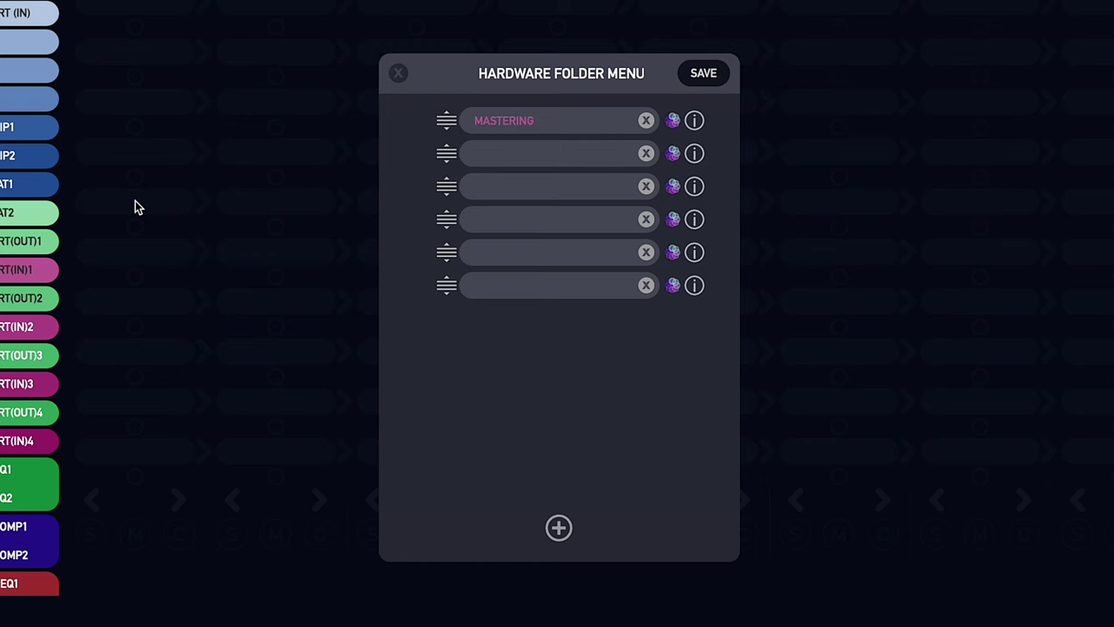
drag(26, 469, 555, 206)
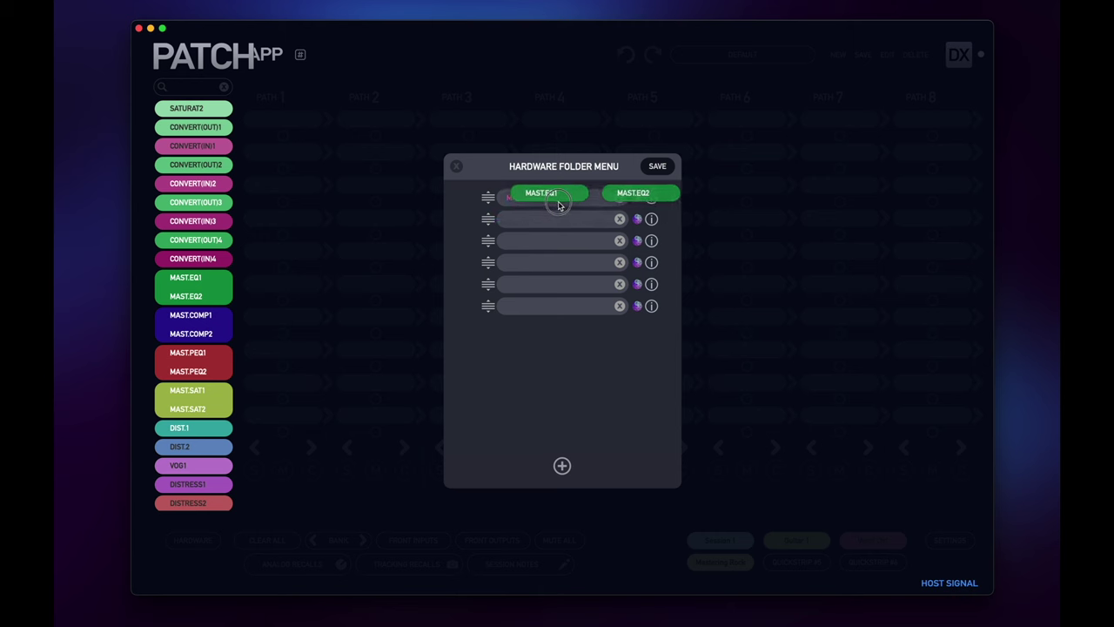
drag(201, 346, 553, 203)
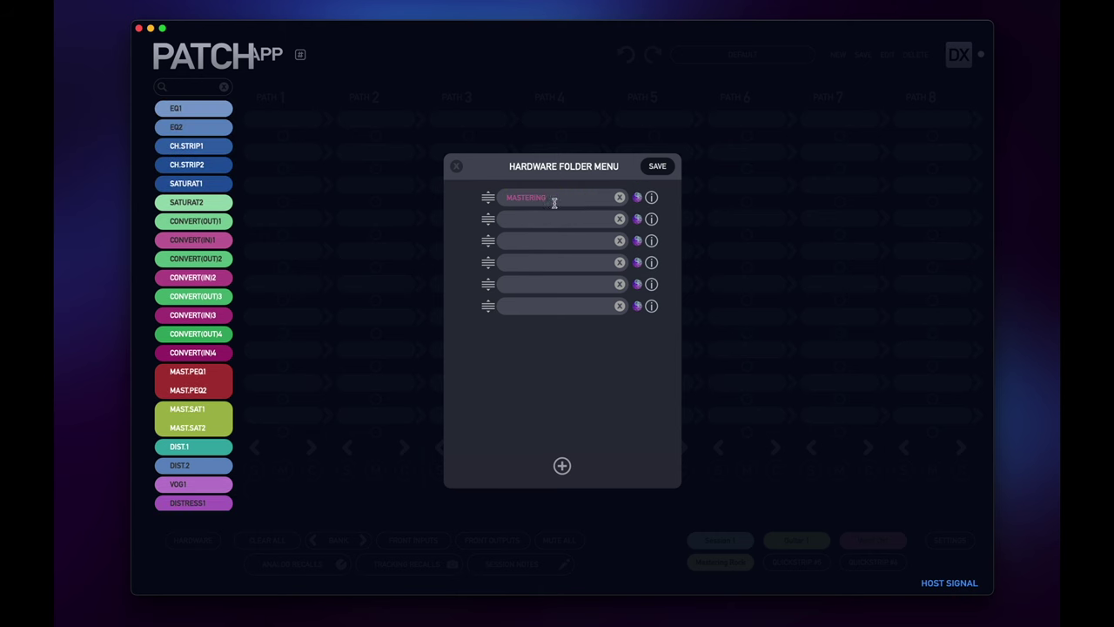
drag(175, 393, 539, 205)
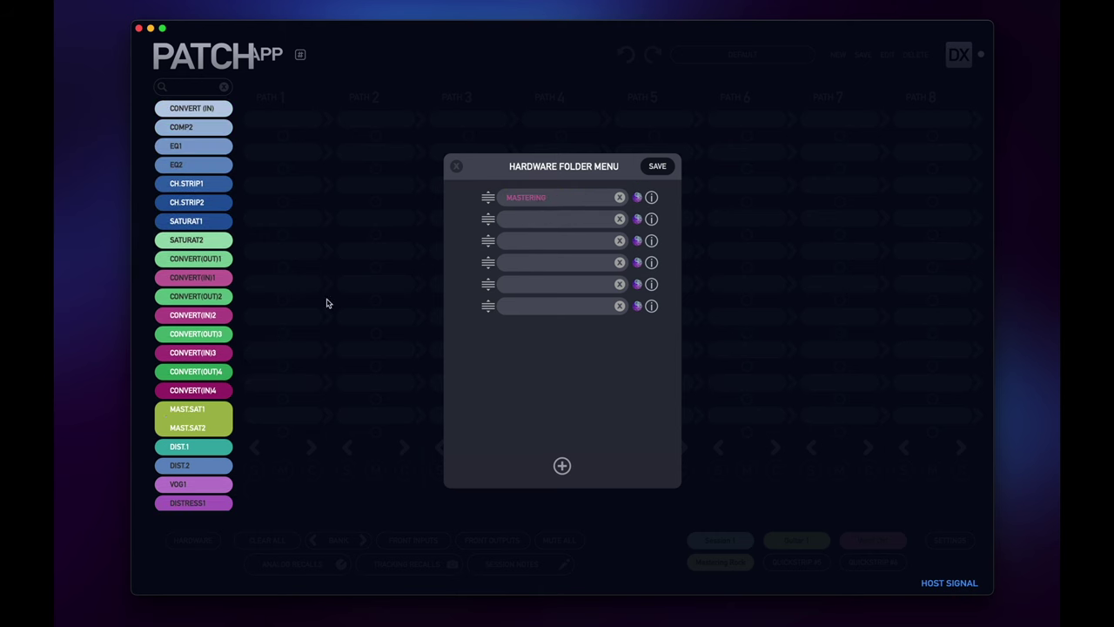
drag(170, 424, 525, 212)
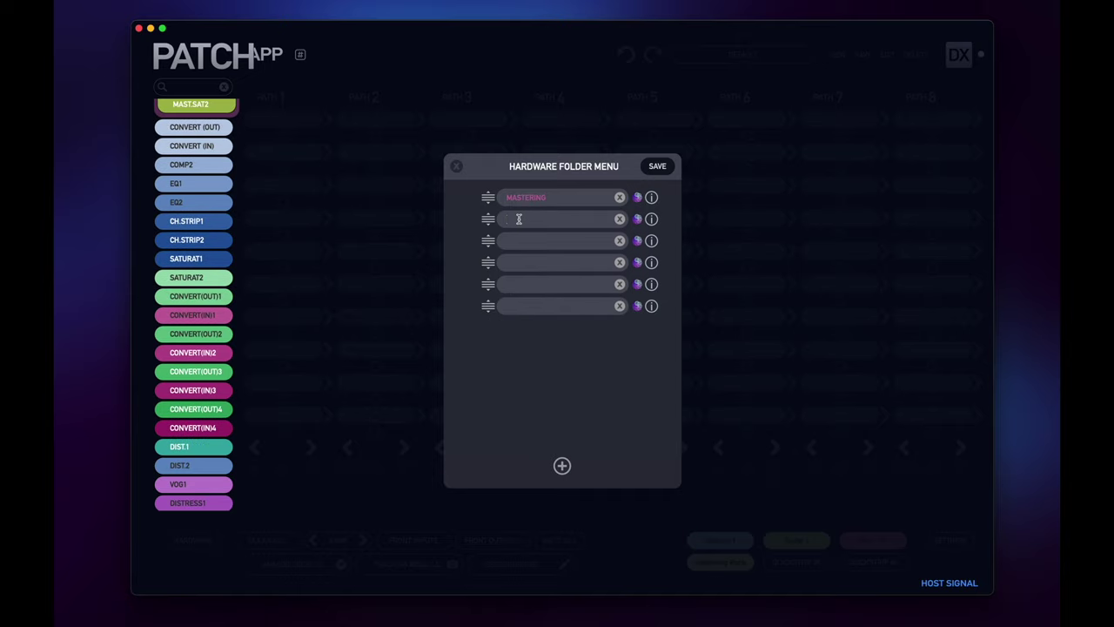
text(DIST.)
click(658, 168)
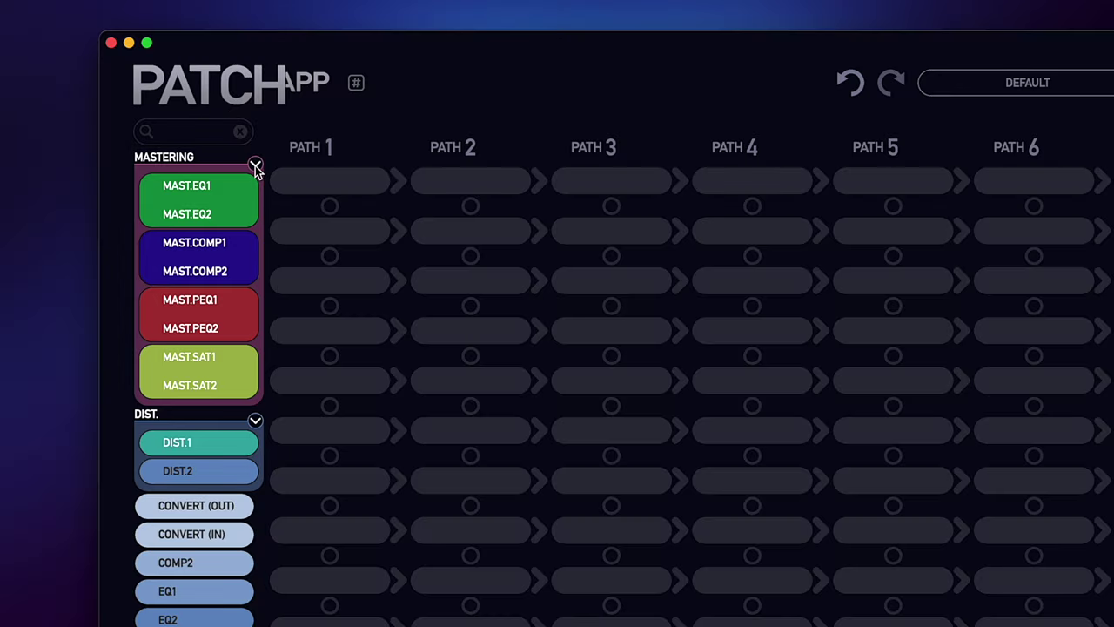
Collapse both folders, move DIST. above MASTERING in Folder Setup, and save the new order.
click(255, 166)
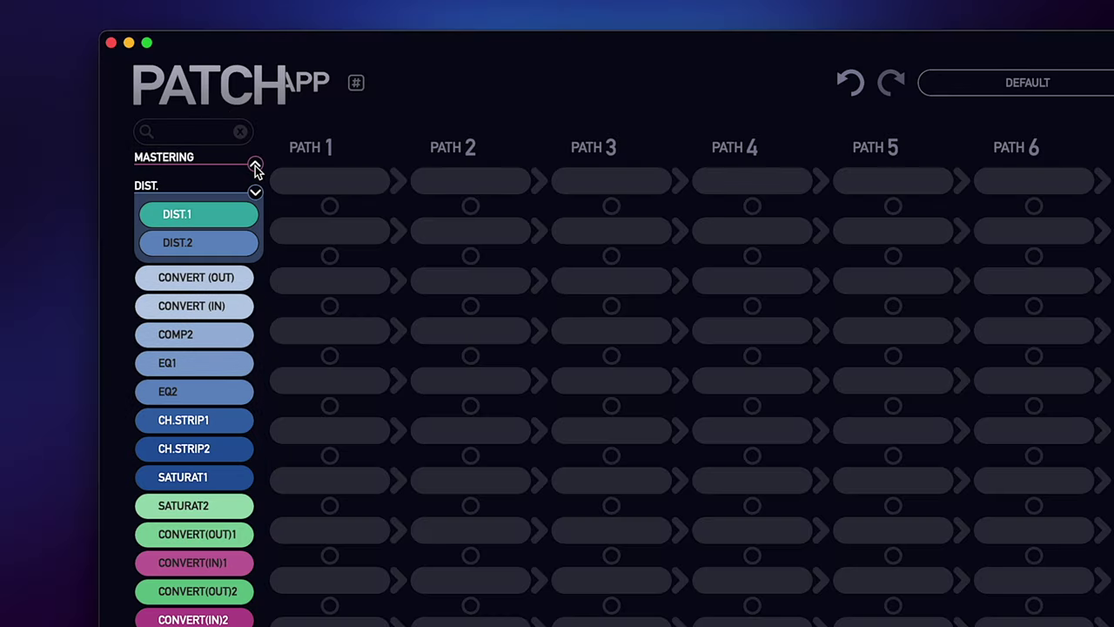
click(255, 194)
click(356, 82)
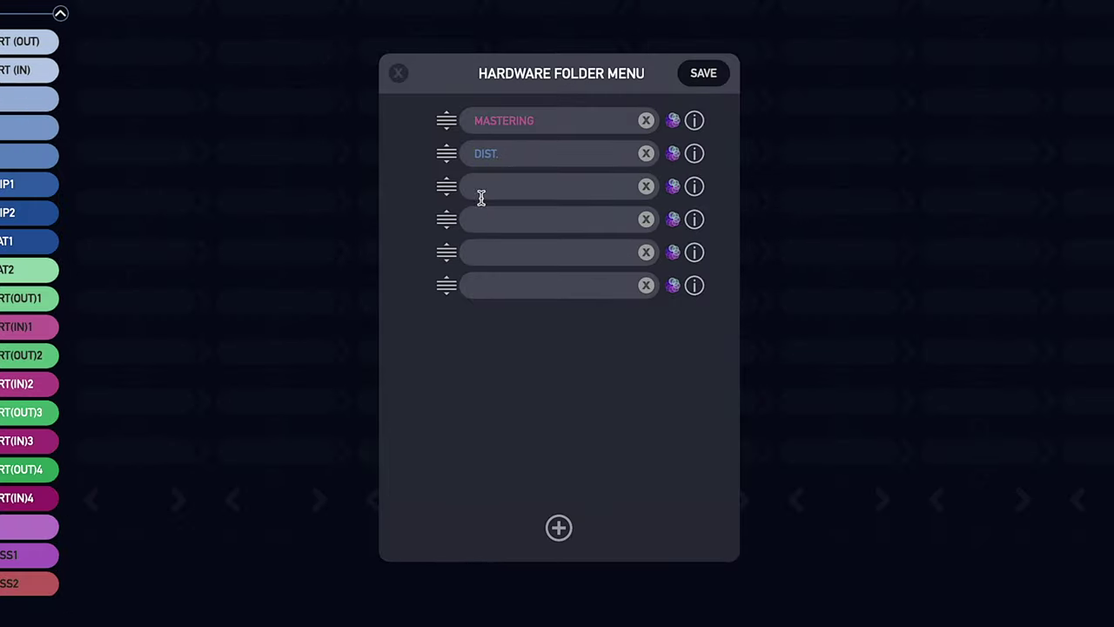
drag(445, 161, 444, 114)
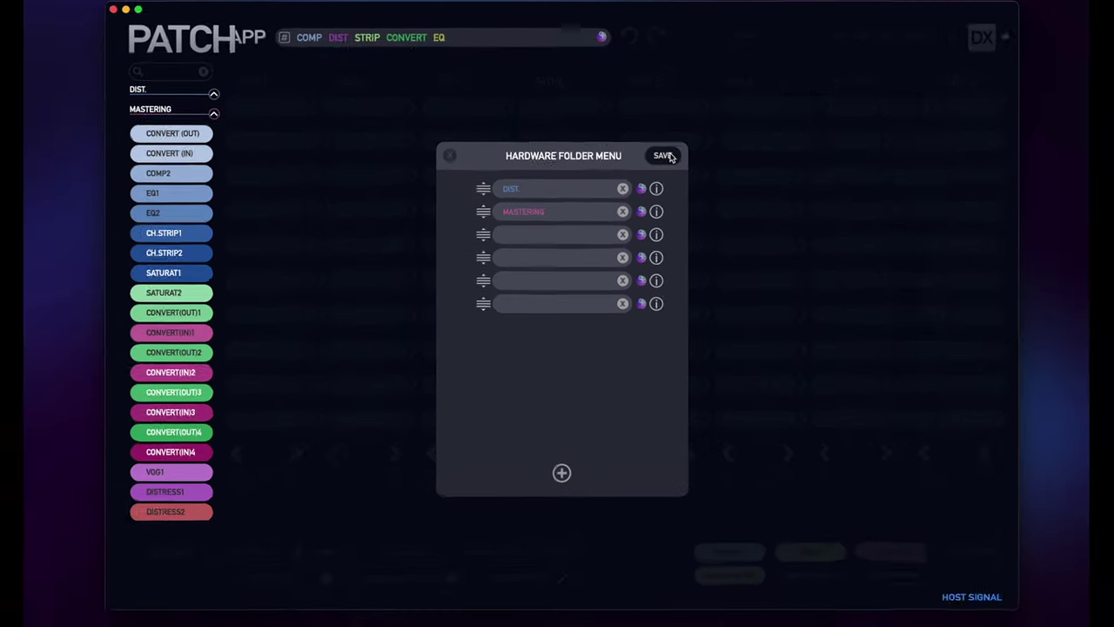
click(703, 73)
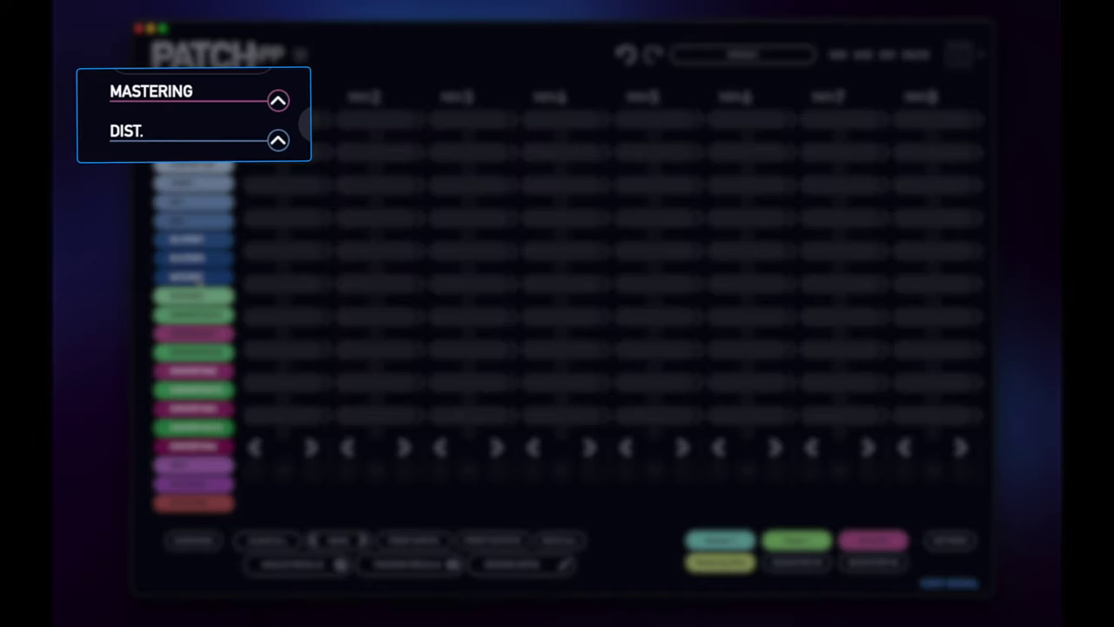
Patch the MAST.EQ1/EQ2 and MAST.COMP1/COMP2 pairs into Paths 1 and 2.
click(233, 108)
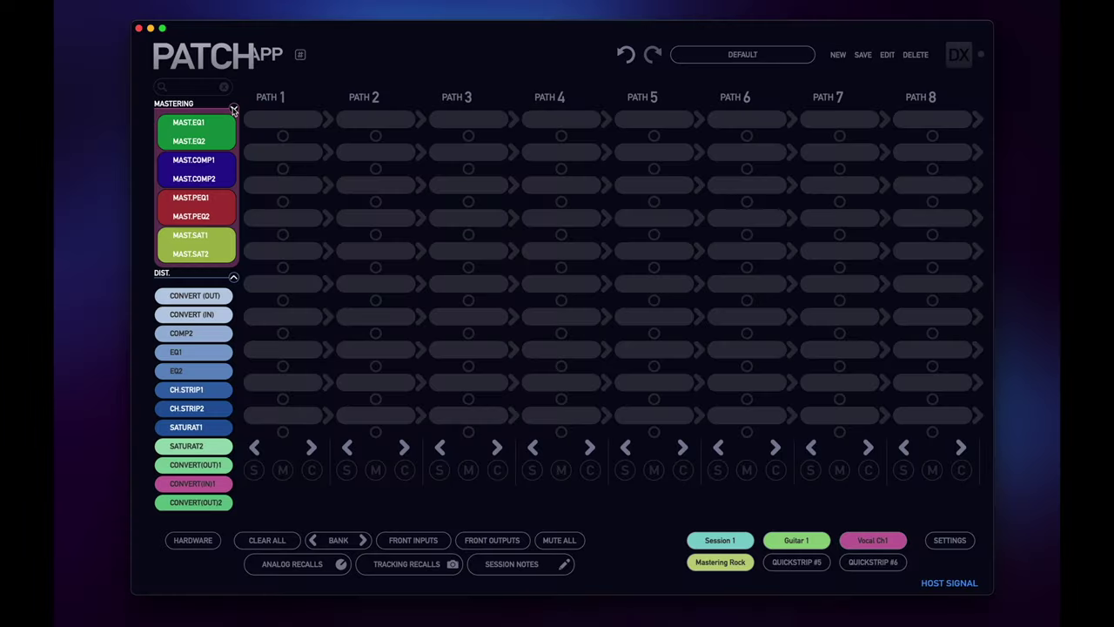
drag(207, 140, 300, 155)
drag(212, 176, 310, 195)
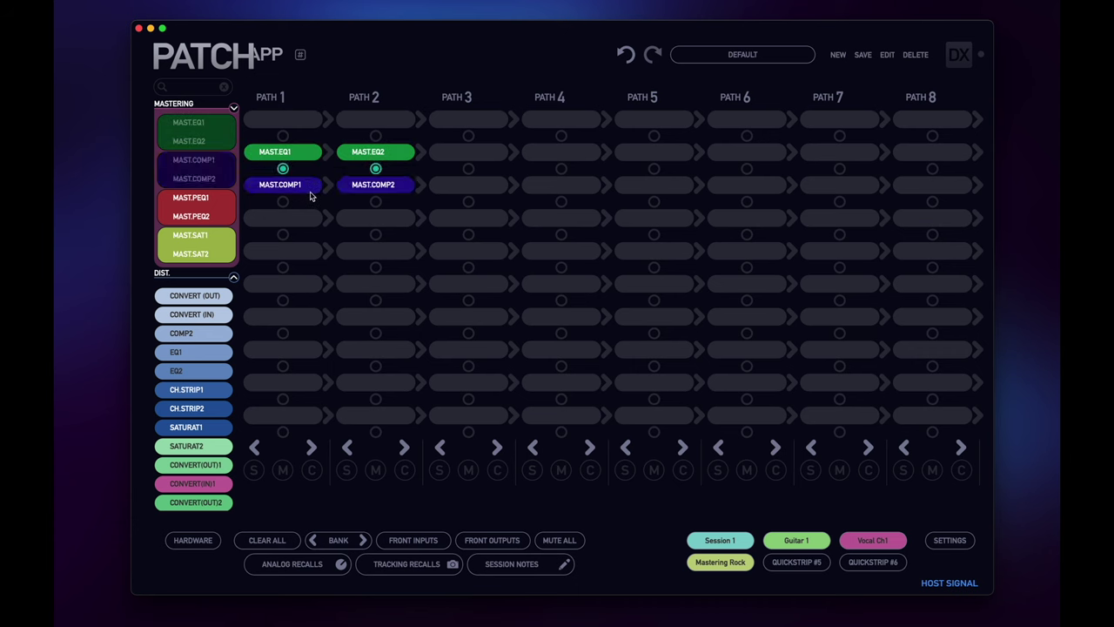
Expand the DIST. folder and add two more empty folder rows.
click(234, 278)
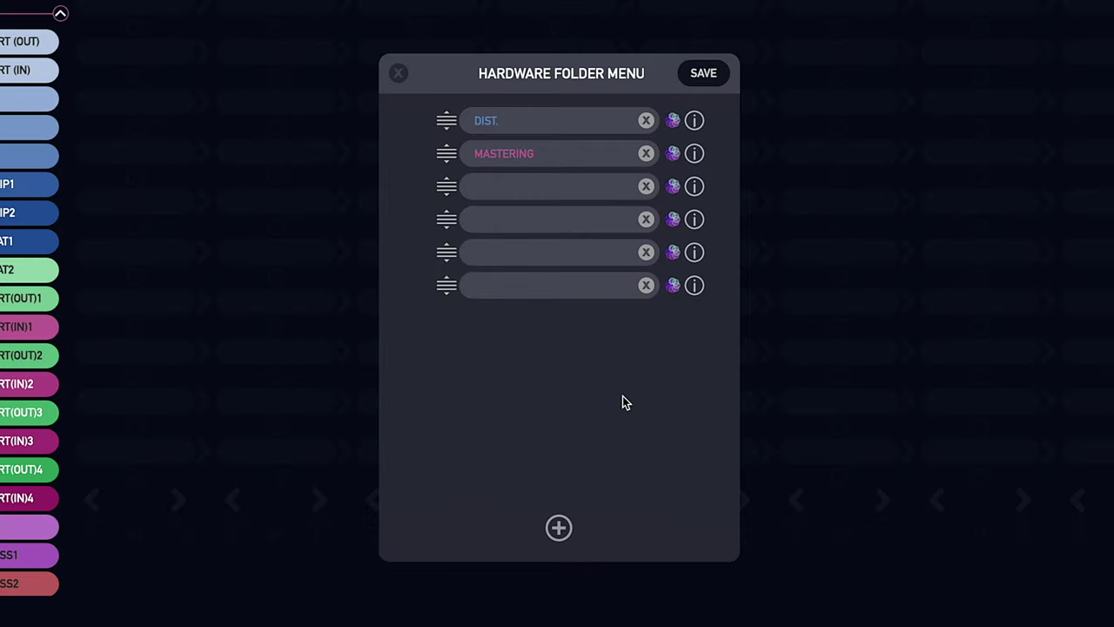
click(559, 527)
click(559, 527)
click(558, 527)
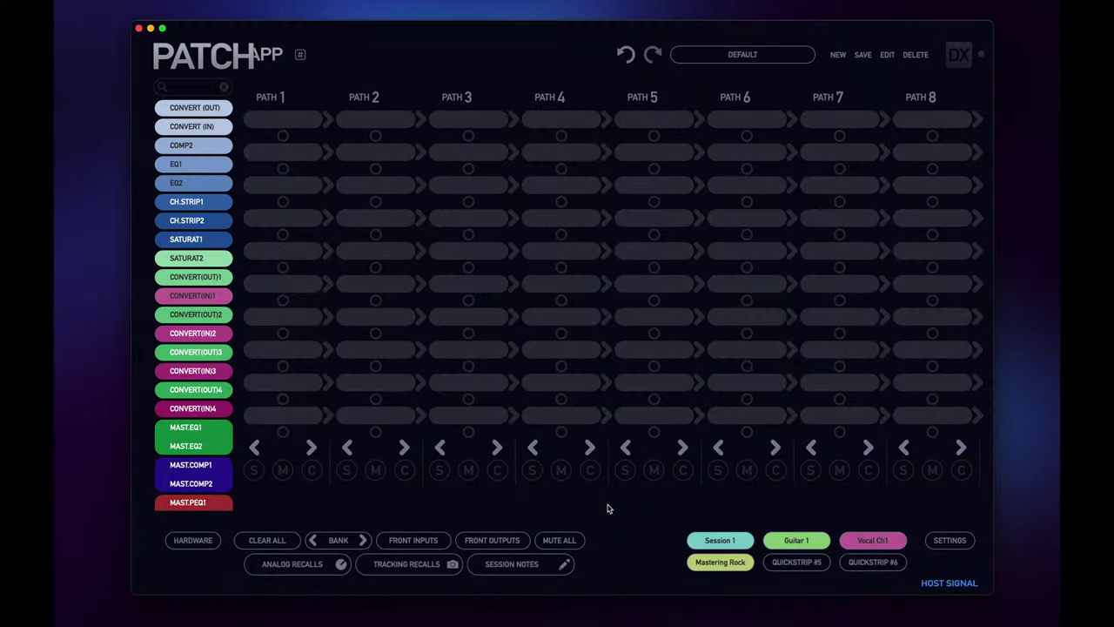
Filter the module list by the COMP, DIST, STRIP and CONVERT tags in turn.
click(300, 55)
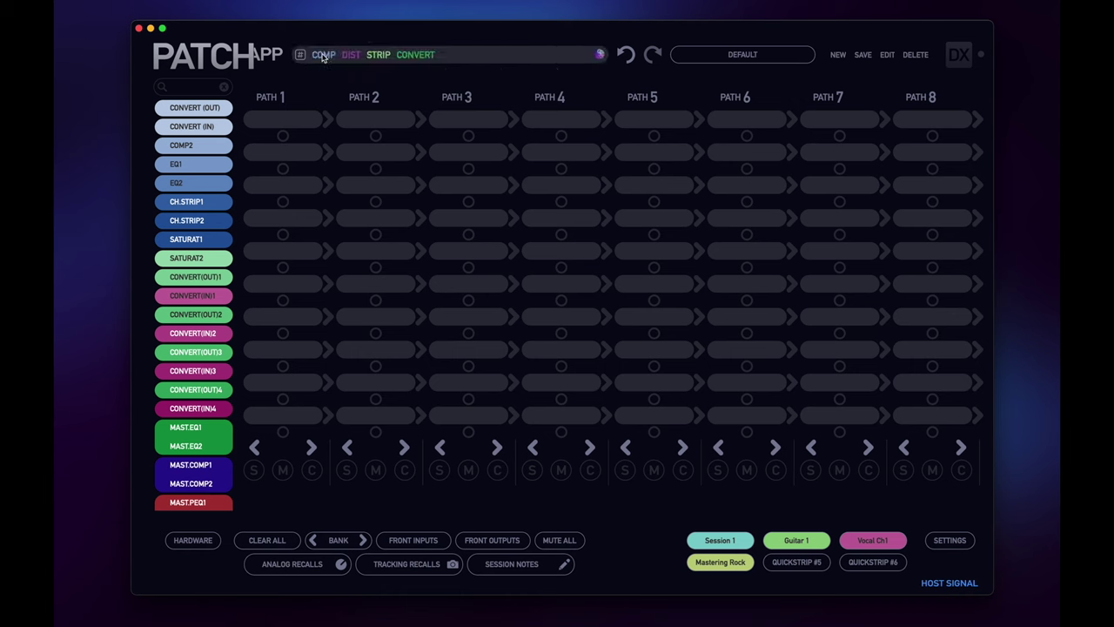
click(323, 56)
click(352, 55)
click(379, 55)
click(411, 57)
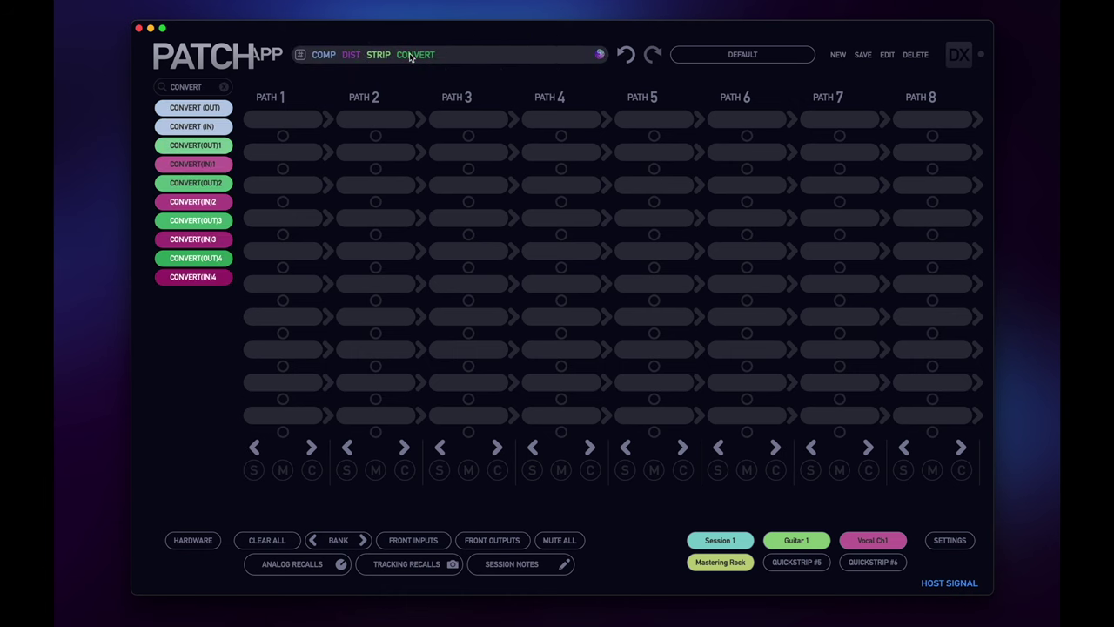
Filter modules by purple, then by green colour, and clear the filter.
click(600, 55)
click(756, 138)
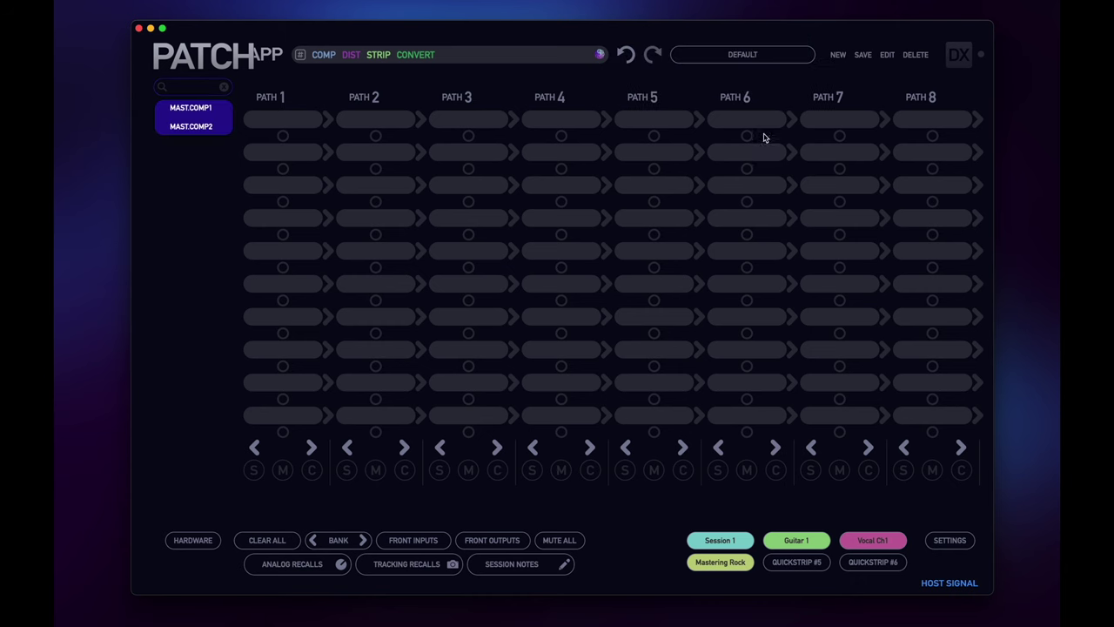
click(601, 55)
click(733, 114)
click(757, 136)
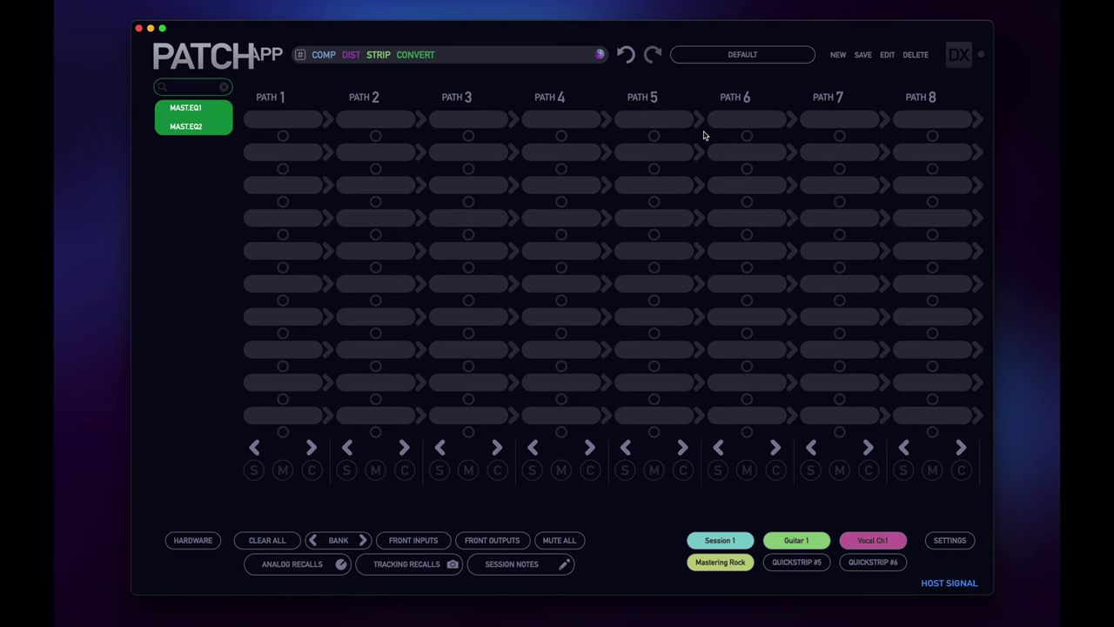
click(225, 89)
Add a new EQ tag to the tag bar, briefly checking the COMP tag filter.
click(486, 71)
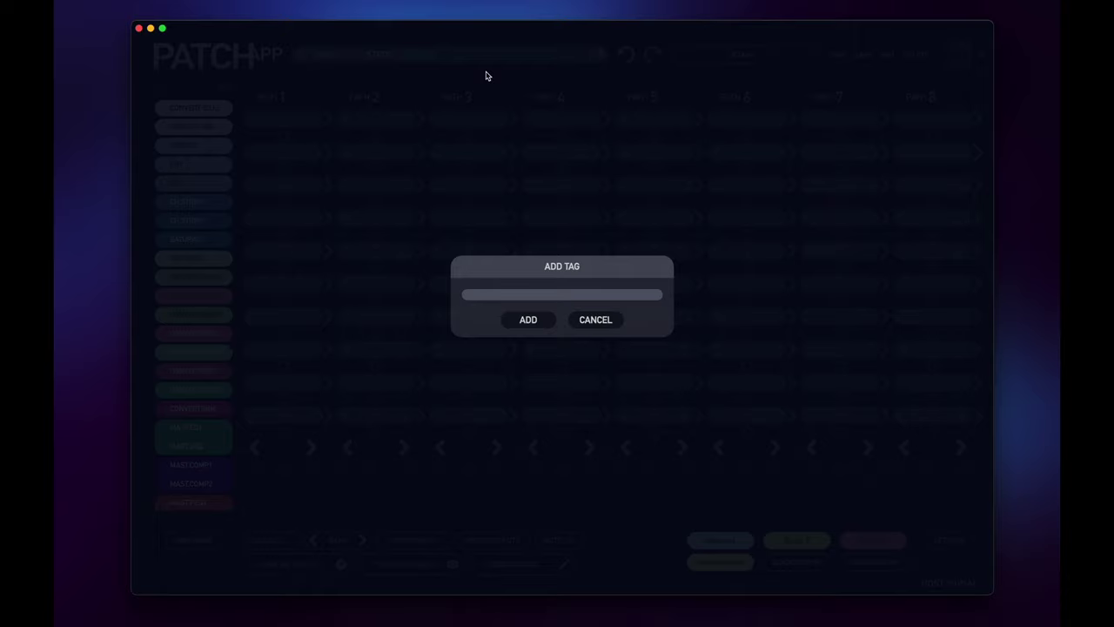
key(Return)
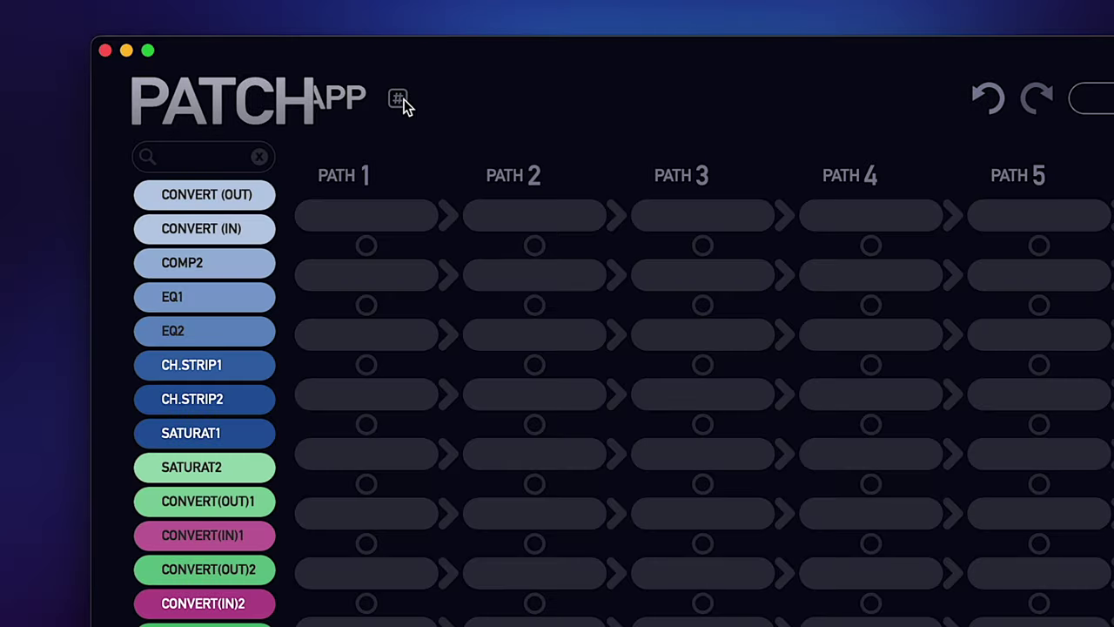
click(402, 99)
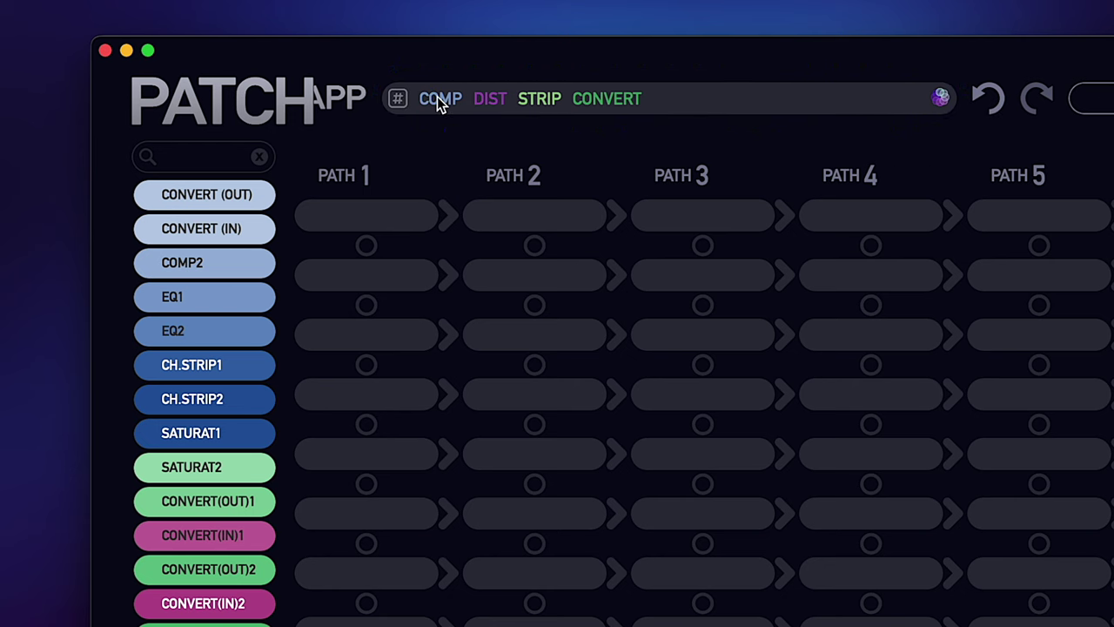
click(436, 100)
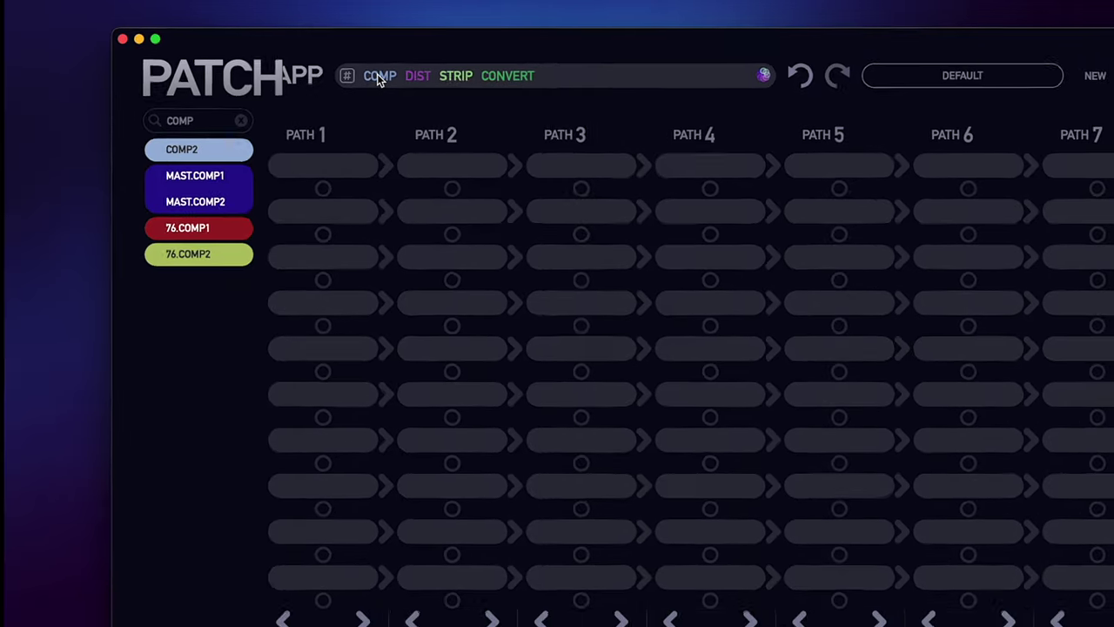
click(379, 77)
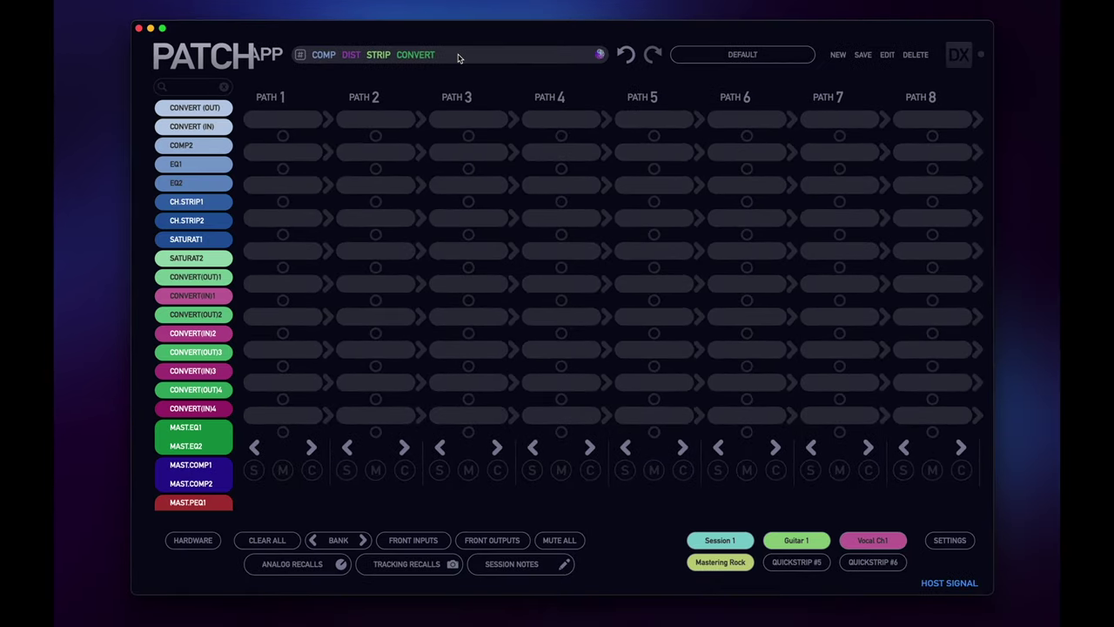
click(486, 74)
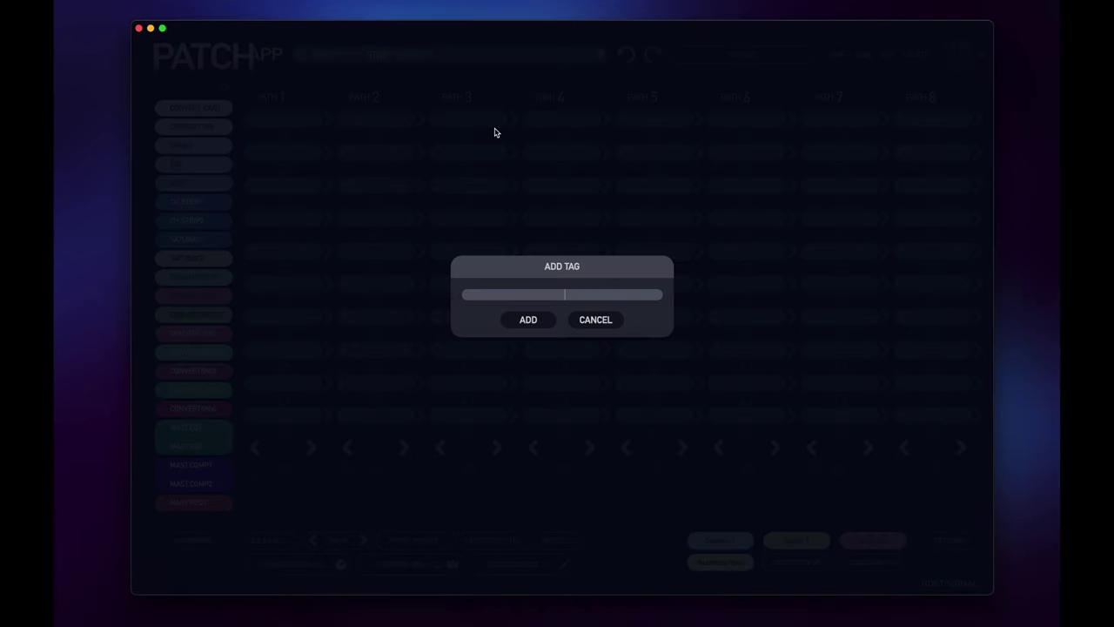
click(538, 321)
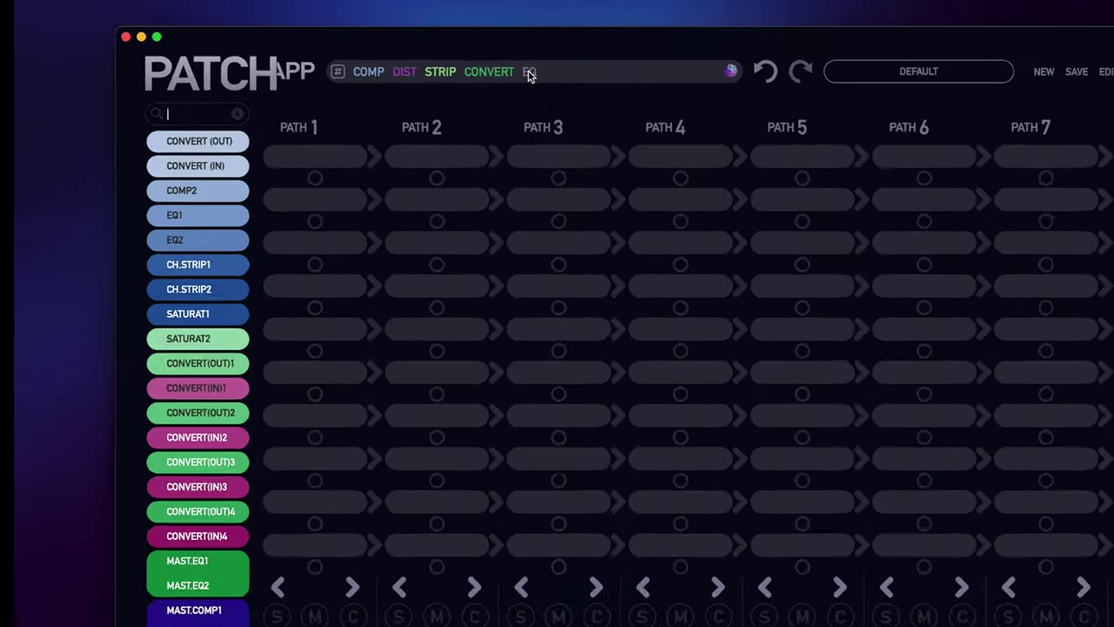
Set the EQ tag's colour to yellow-green and filter the hardware list by EQ.
right_click(446, 54)
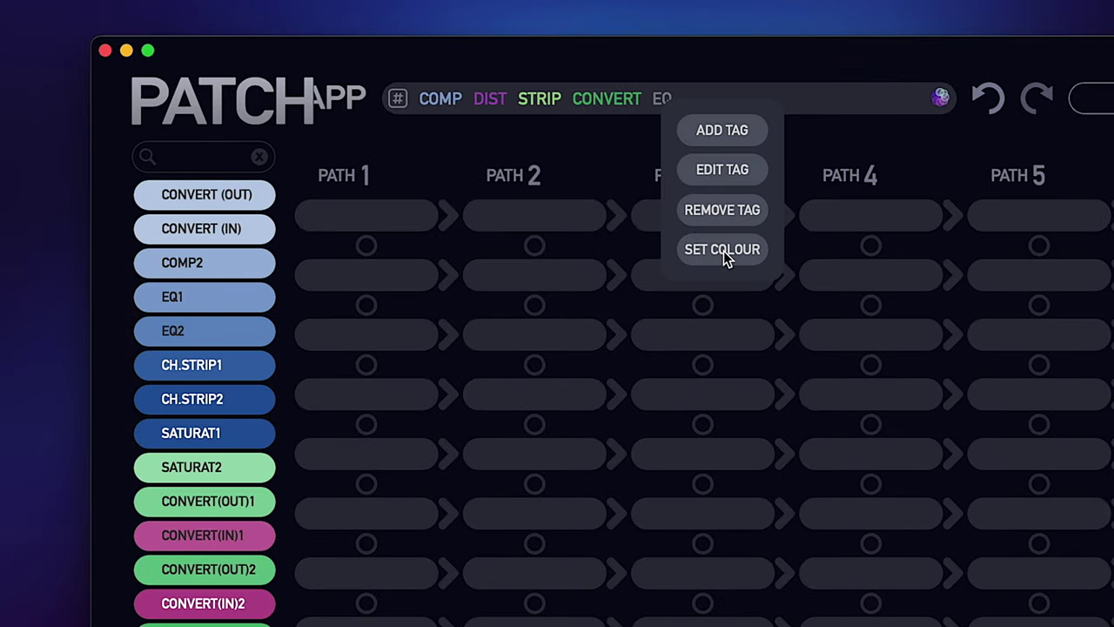
click(481, 138)
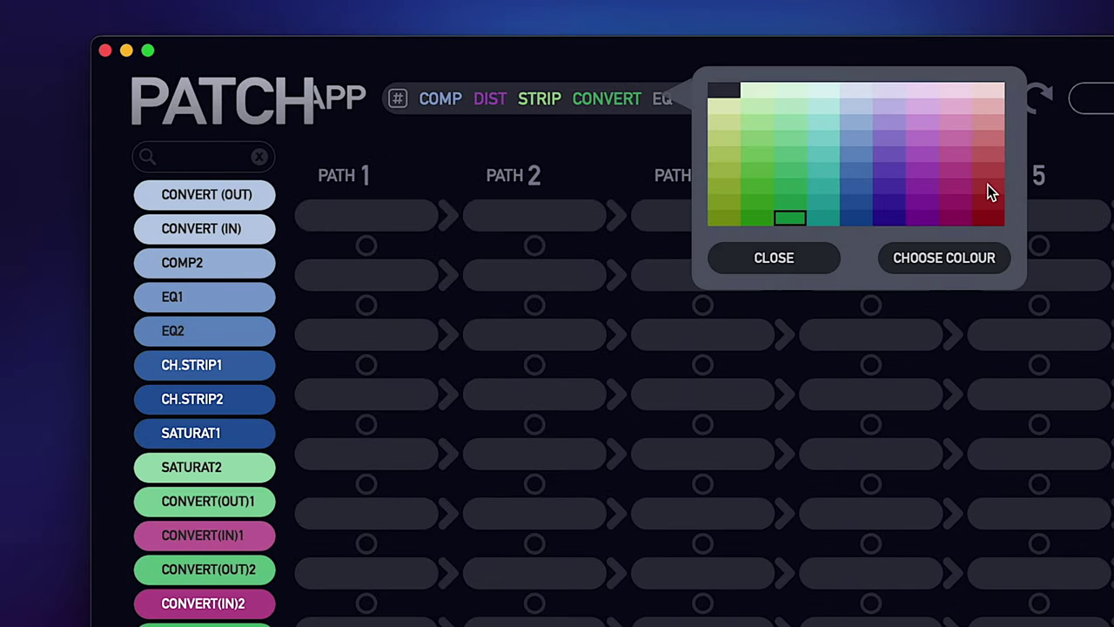
click(727, 155)
click(930, 254)
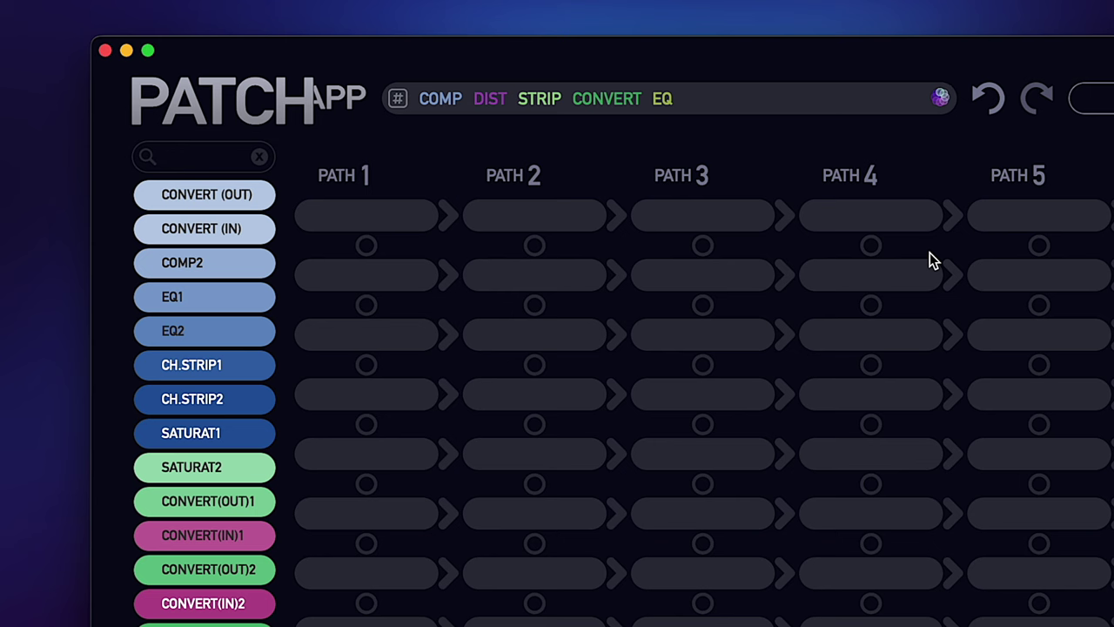
click(663, 99)
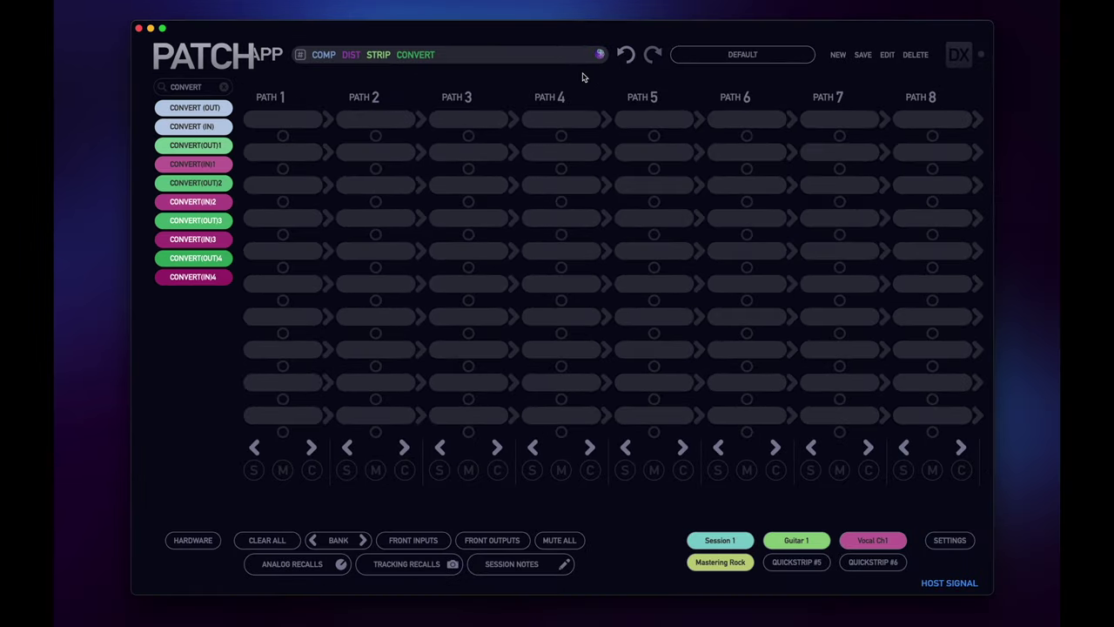
Filter the module list by colour, first to purple modules, then to green ones.
click(600, 55)
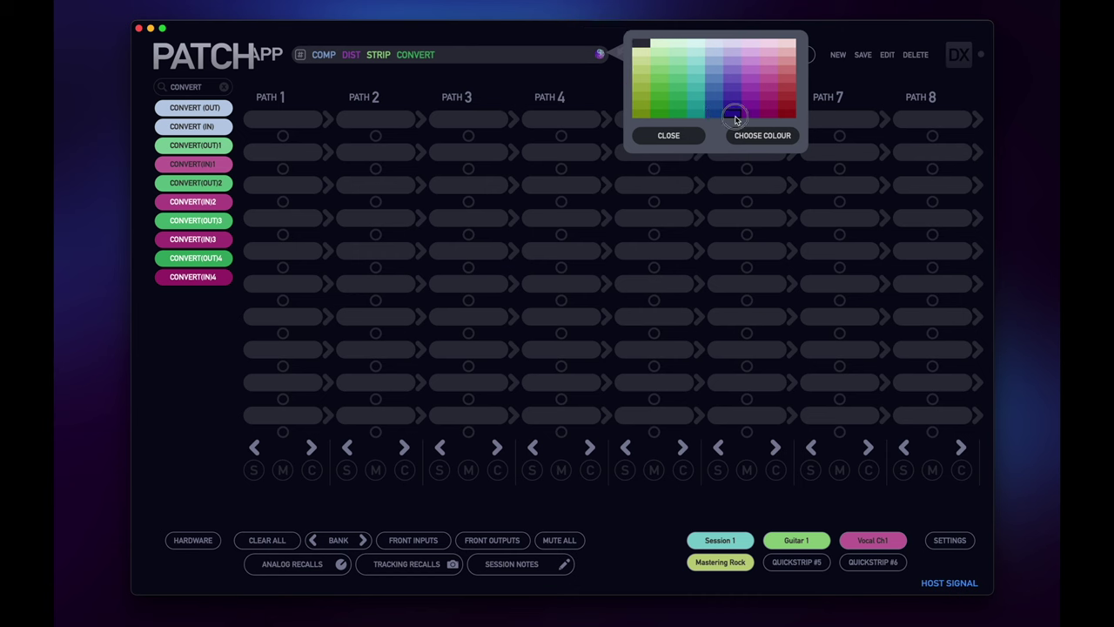
click(764, 136)
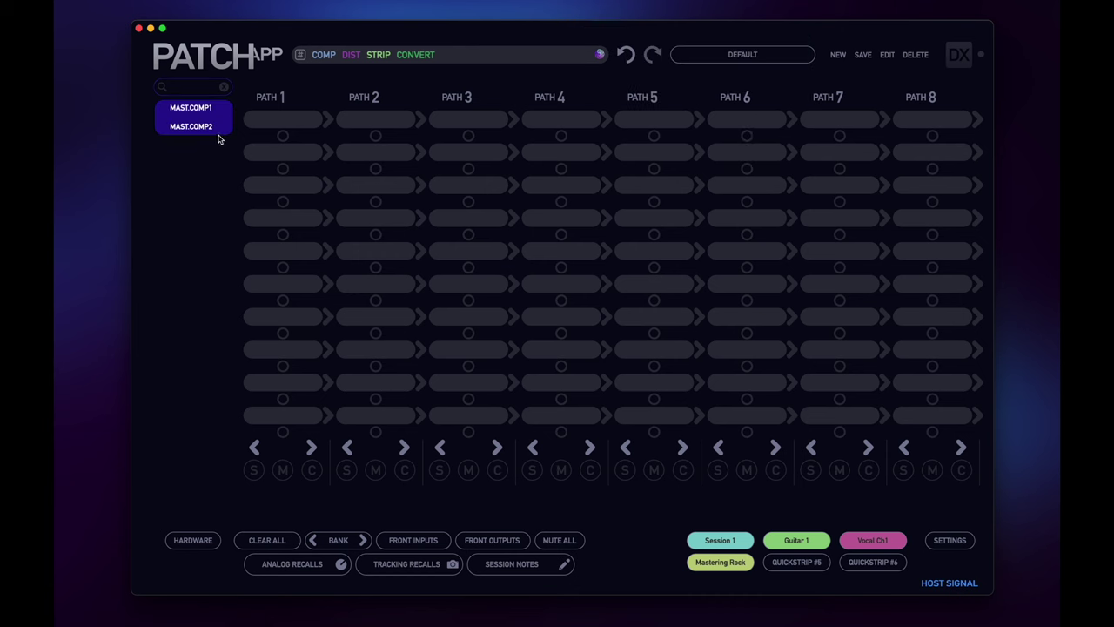
click(600, 55)
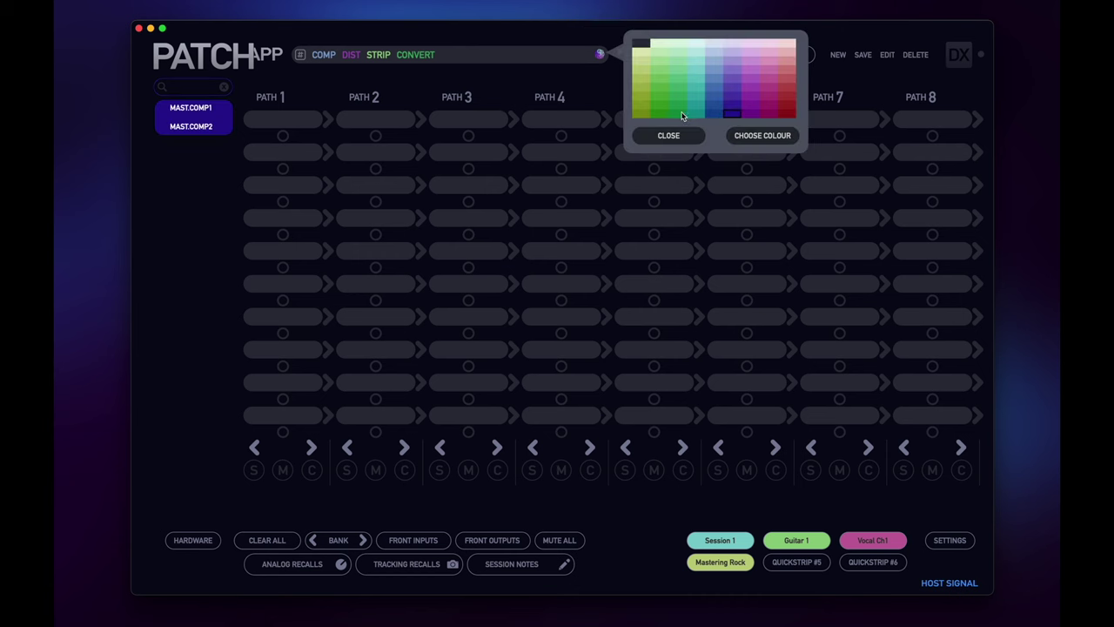
click(754, 134)
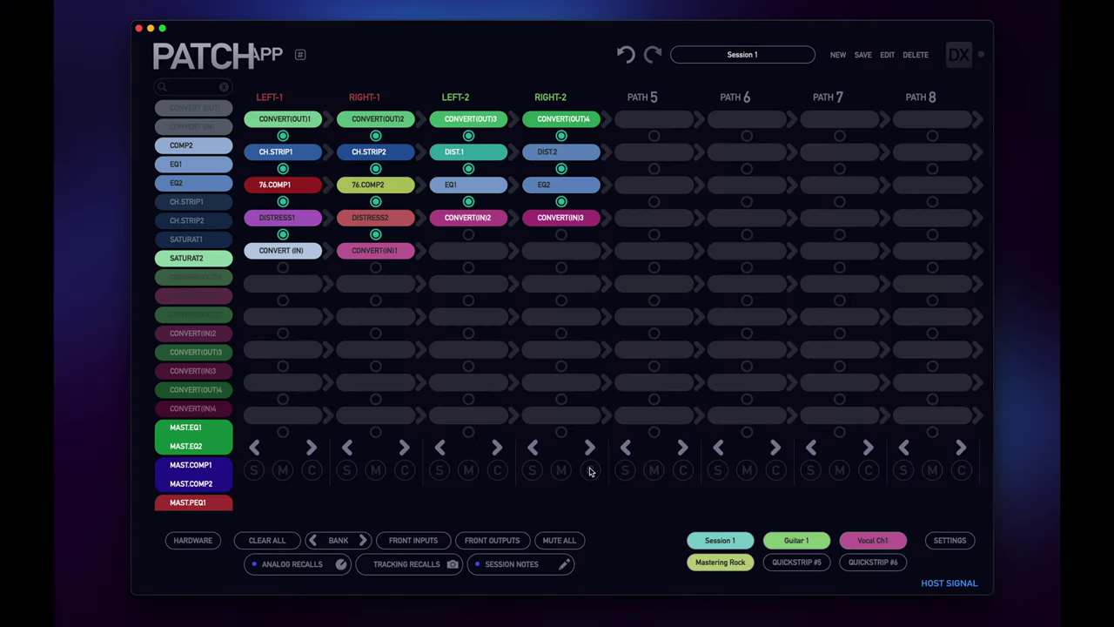
Find SATURAT1 in the module list and jump to its routing in Path 27.
scroll(186, 283, down, 3)
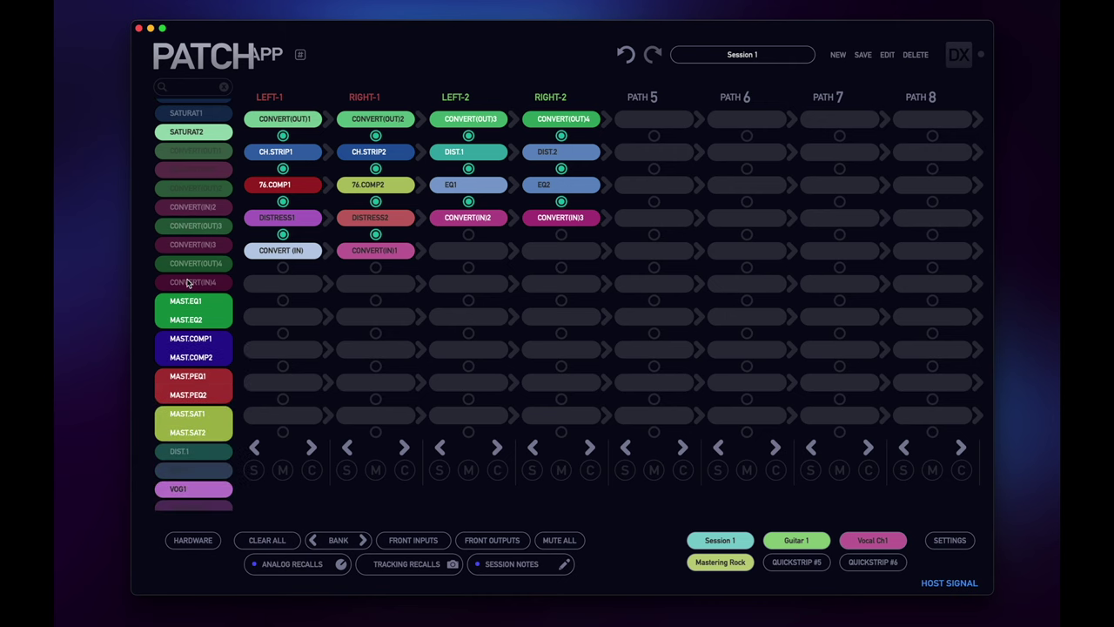
scroll(187, 283, up, 1)
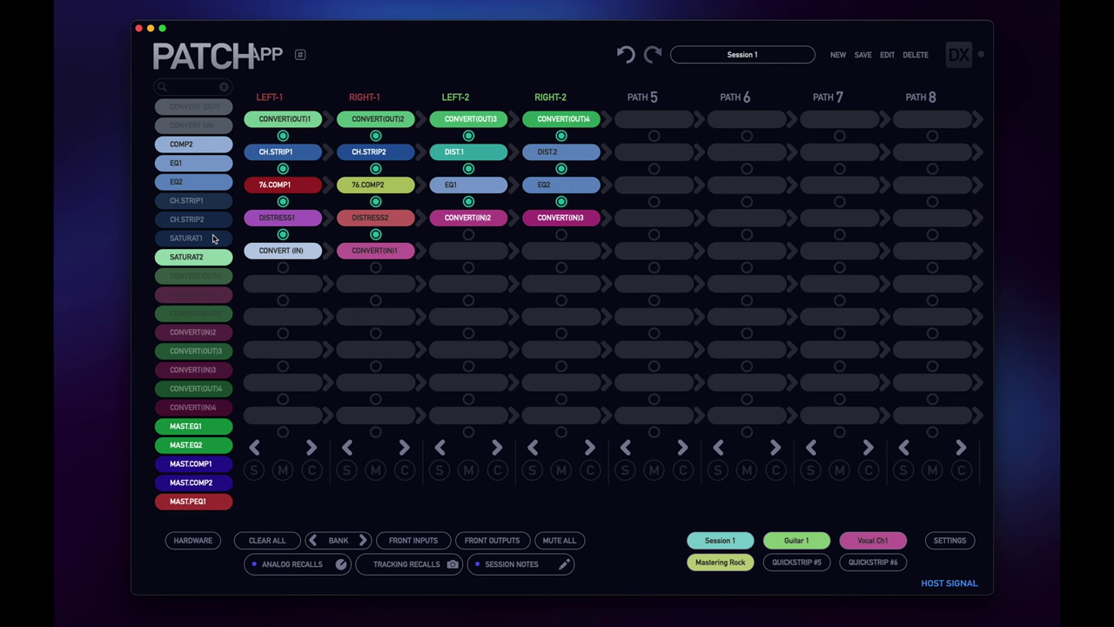
click(212, 238)
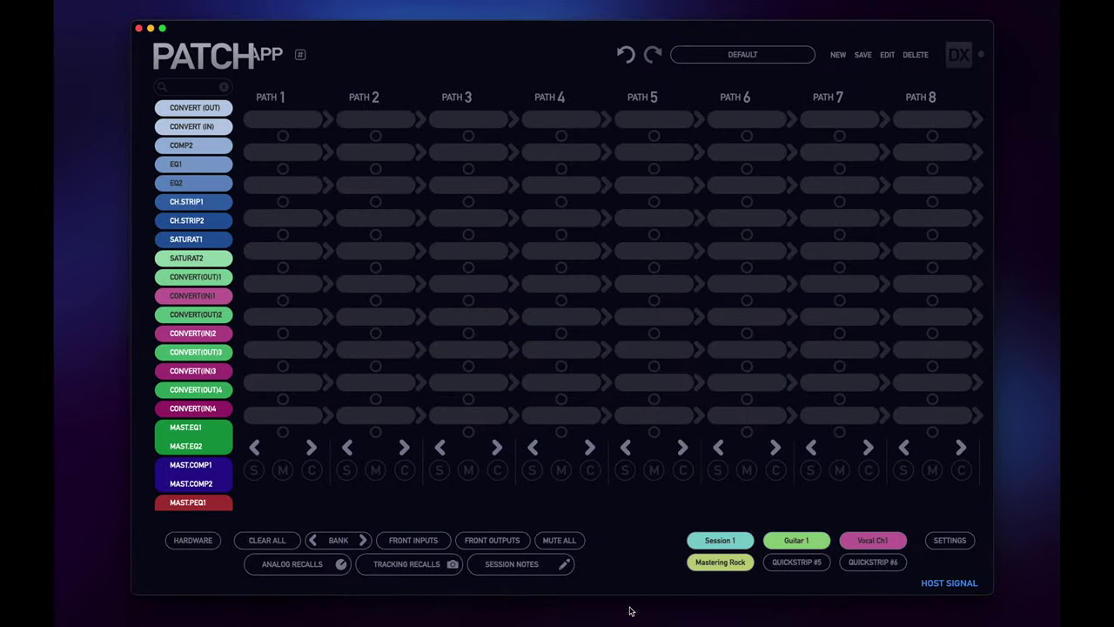
click(722, 539)
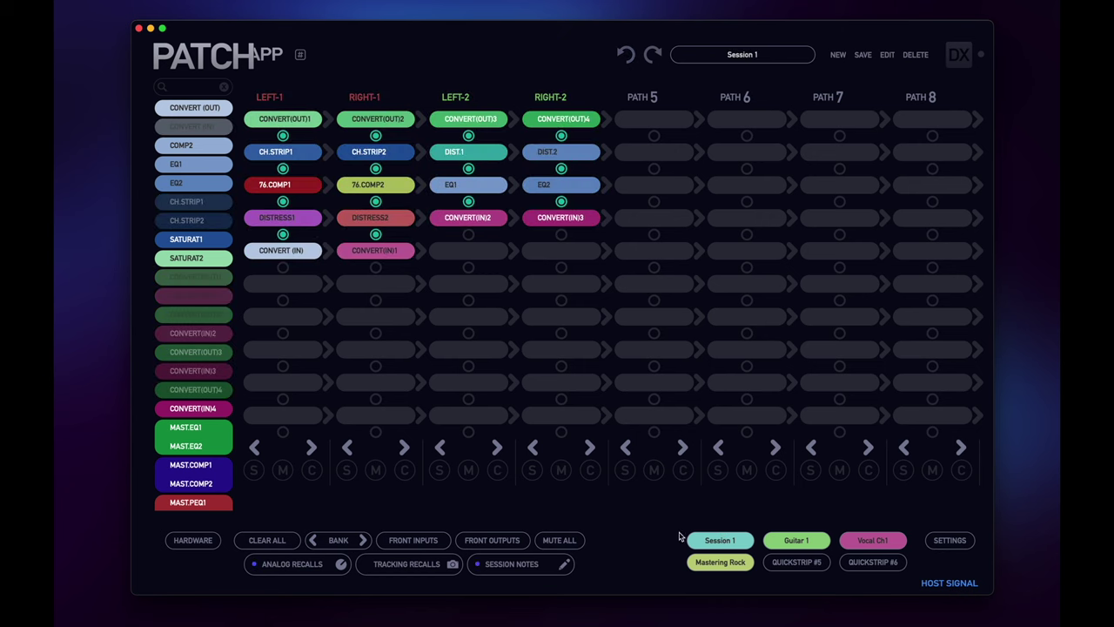
click(302, 571)
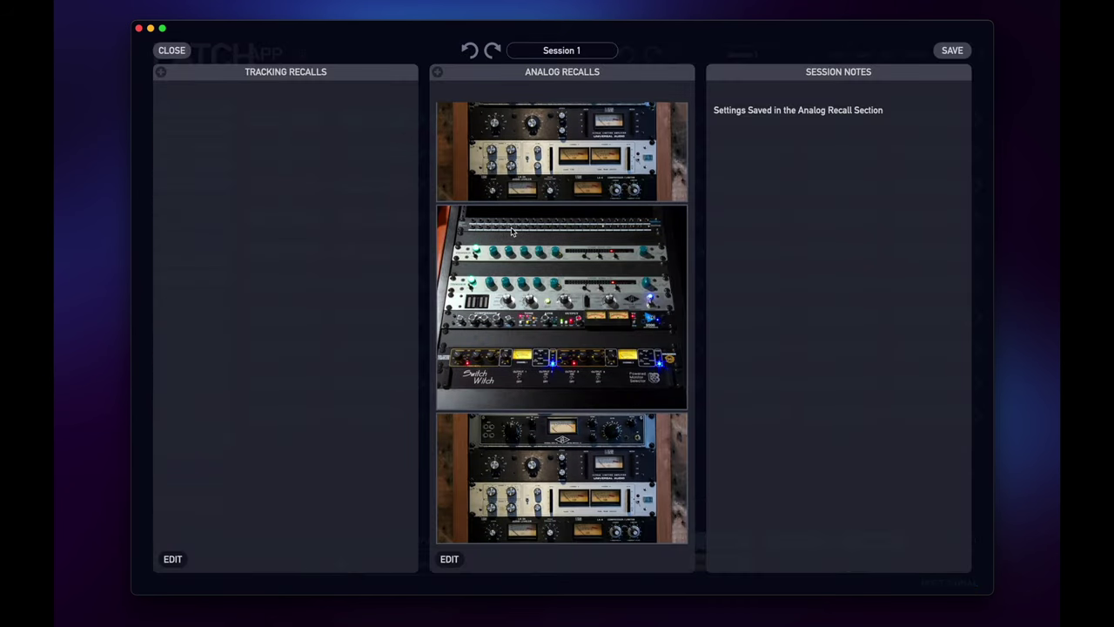
click(173, 50)
click(501, 571)
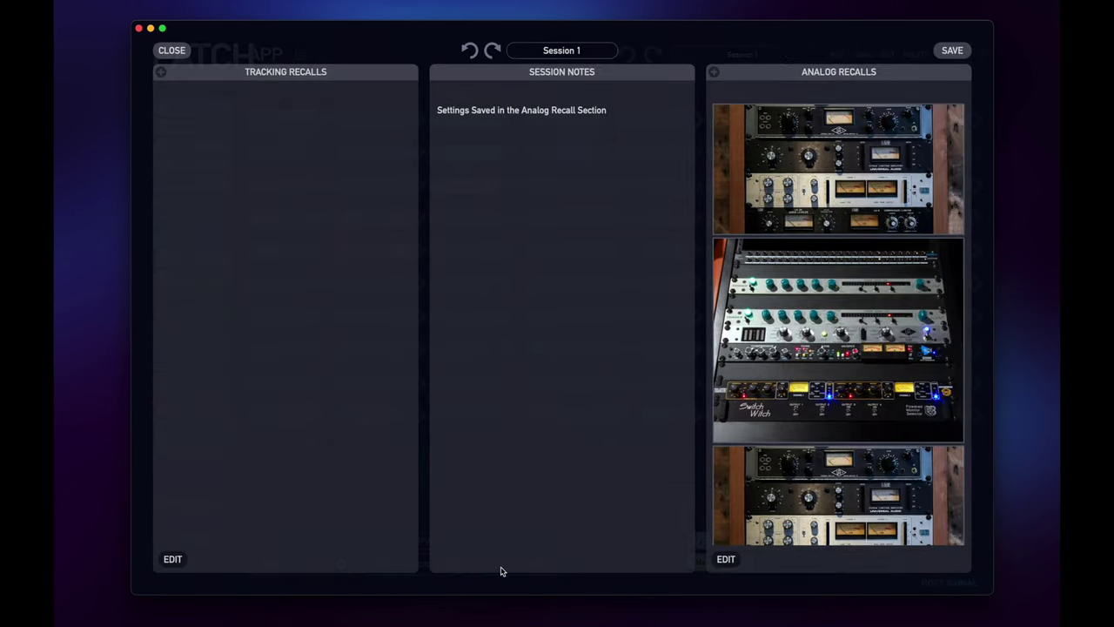
click(172, 49)
click(794, 541)
click(438, 570)
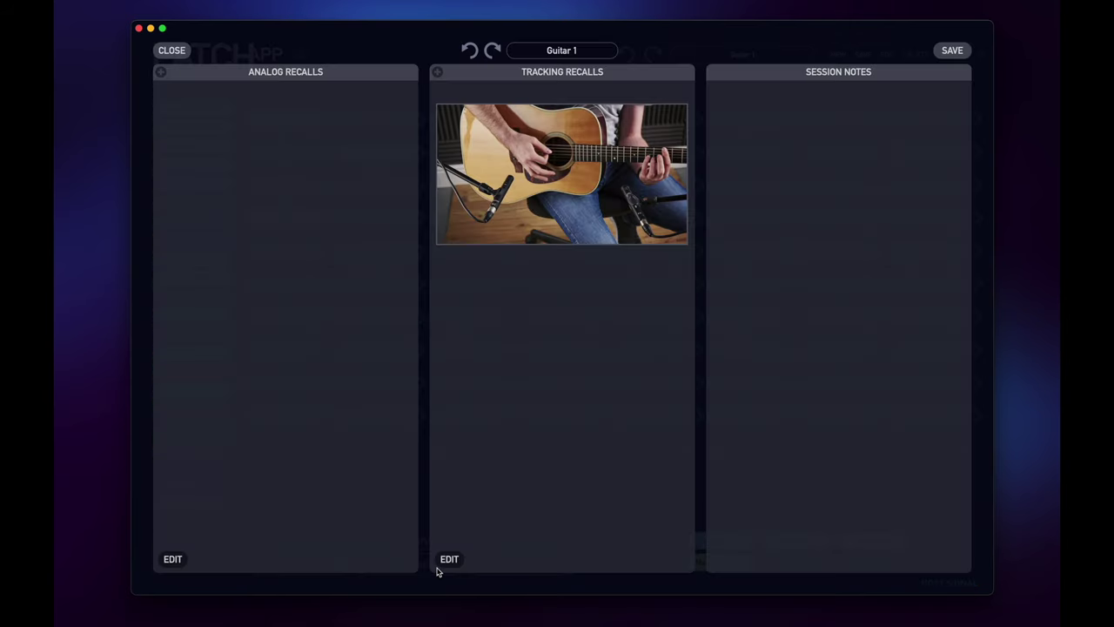
click(558, 189)
click(219, 119)
click(172, 50)
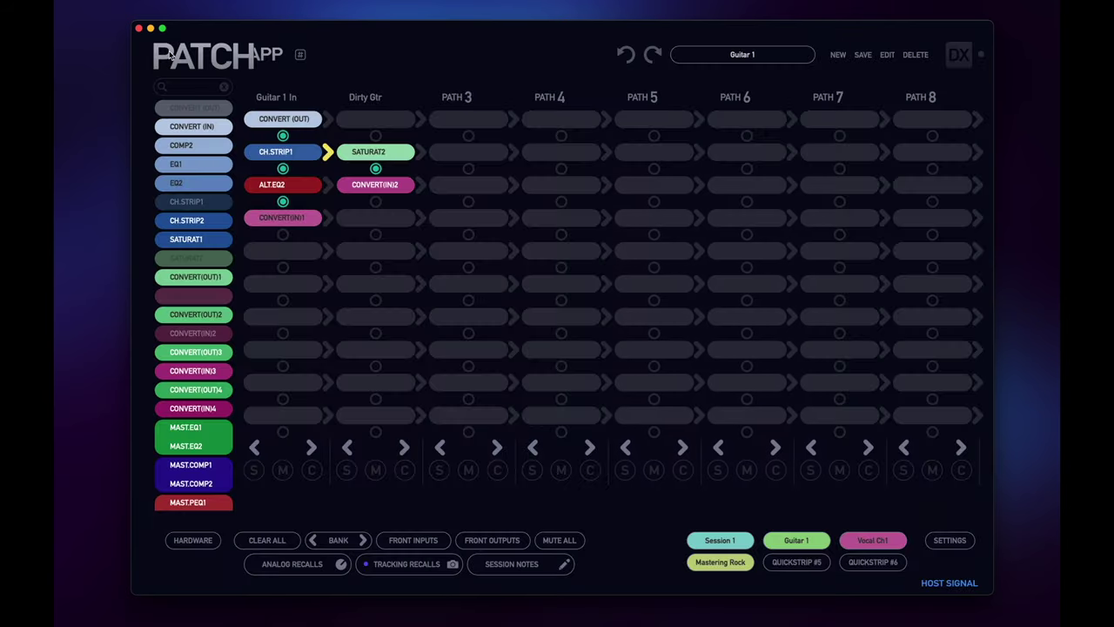
click(284, 536)
click(529, 313)
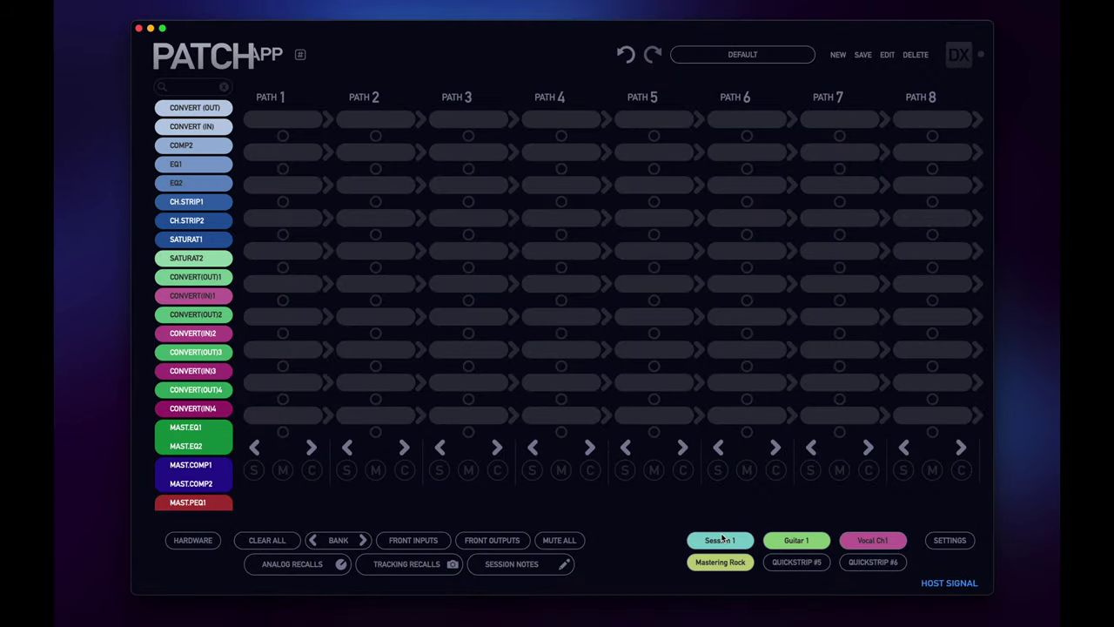
click(722, 539)
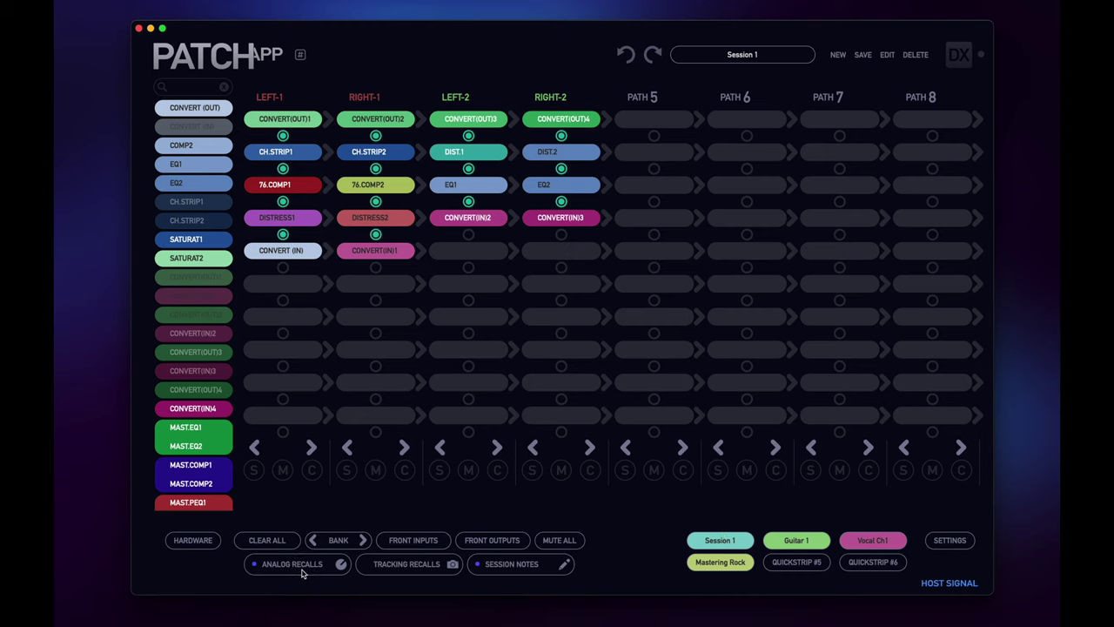
click(326, 570)
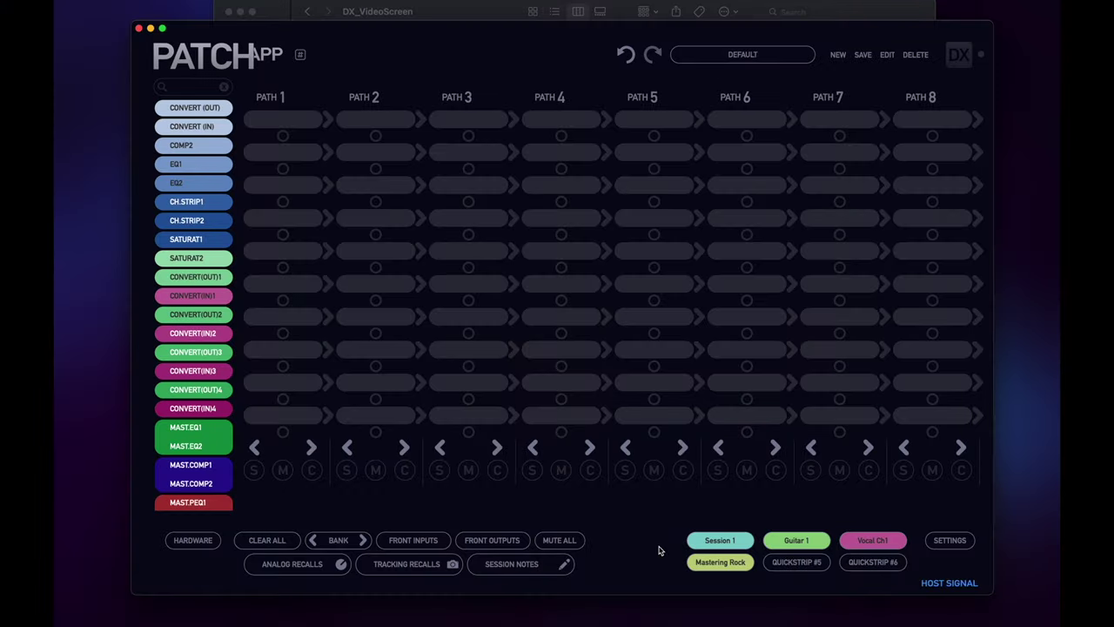
In Hardware Setup, colour row 26 red and extend the red to rows 27–30.
click(199, 541)
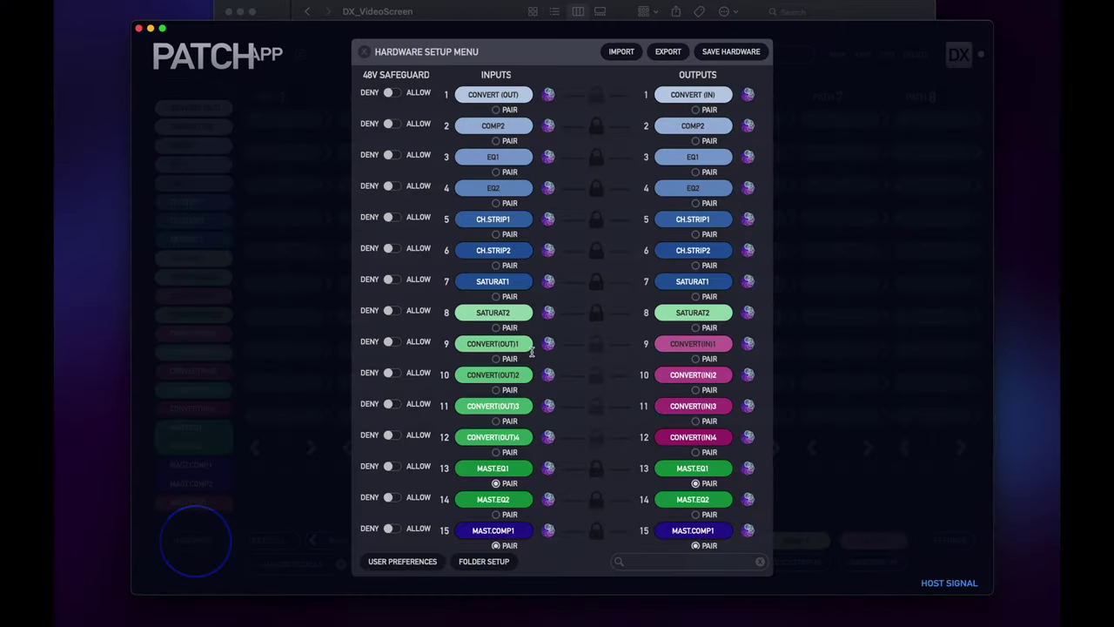
scroll(532, 352, down, 10)
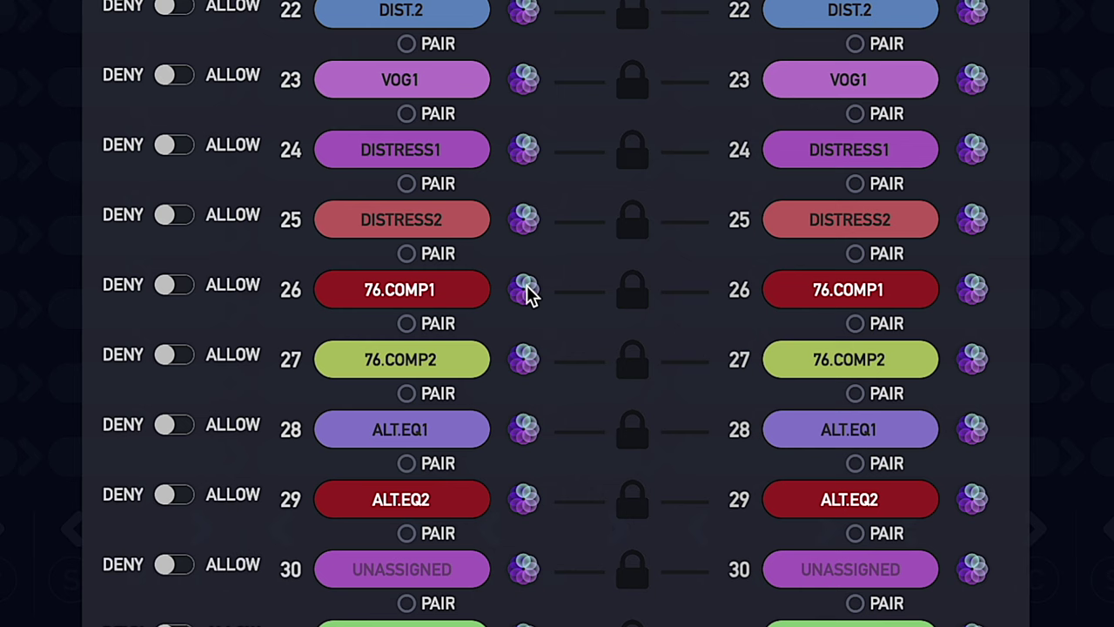
click(548, 341)
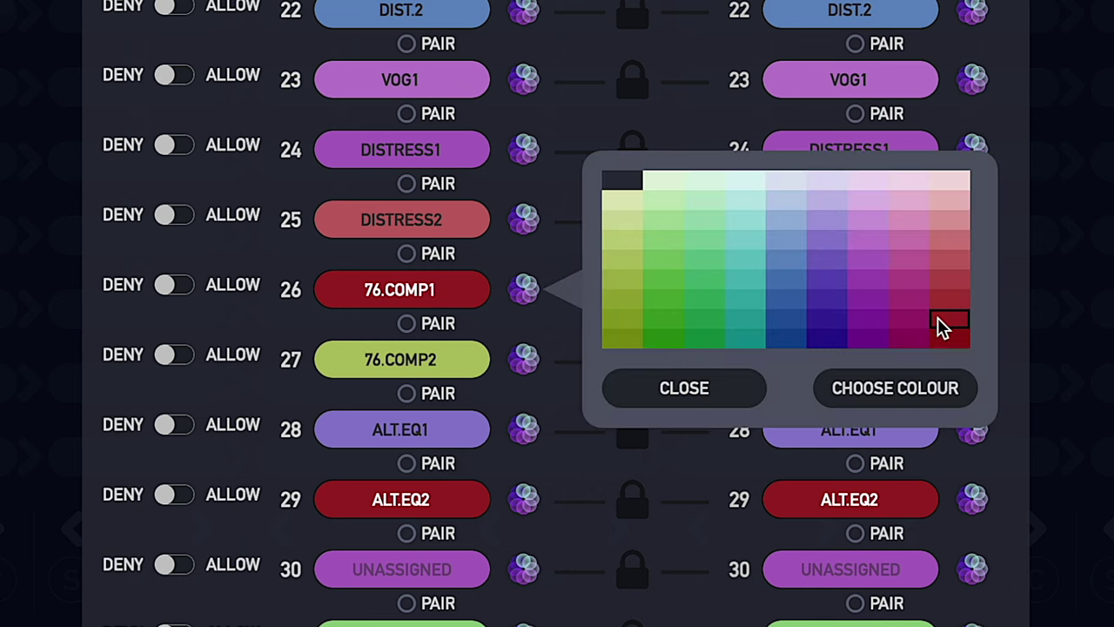
click(896, 388)
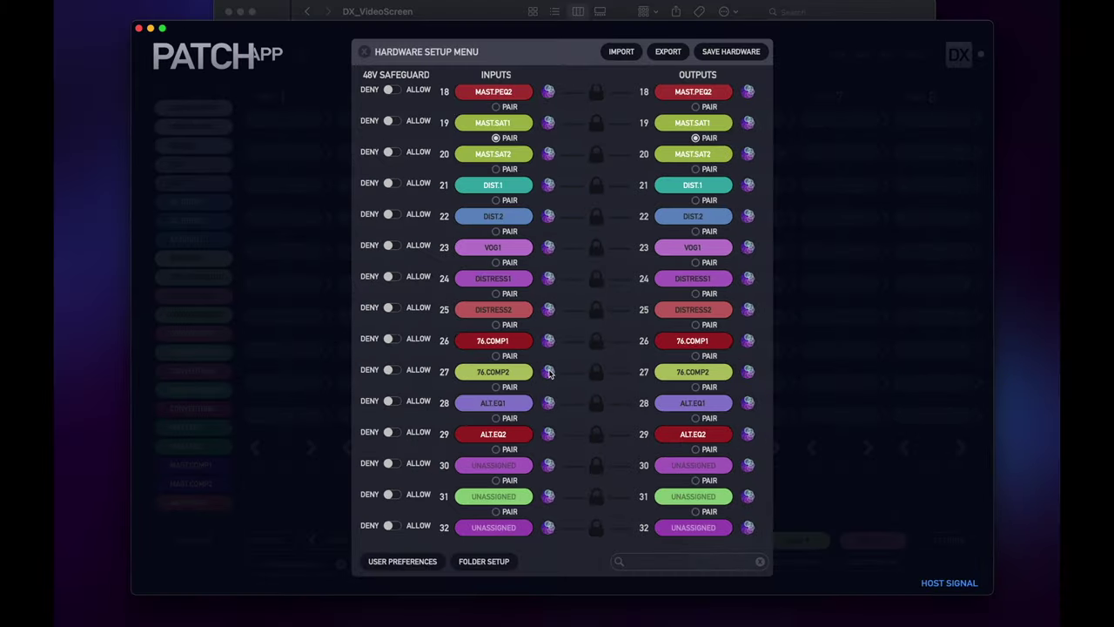
drag(548, 372, 548, 526)
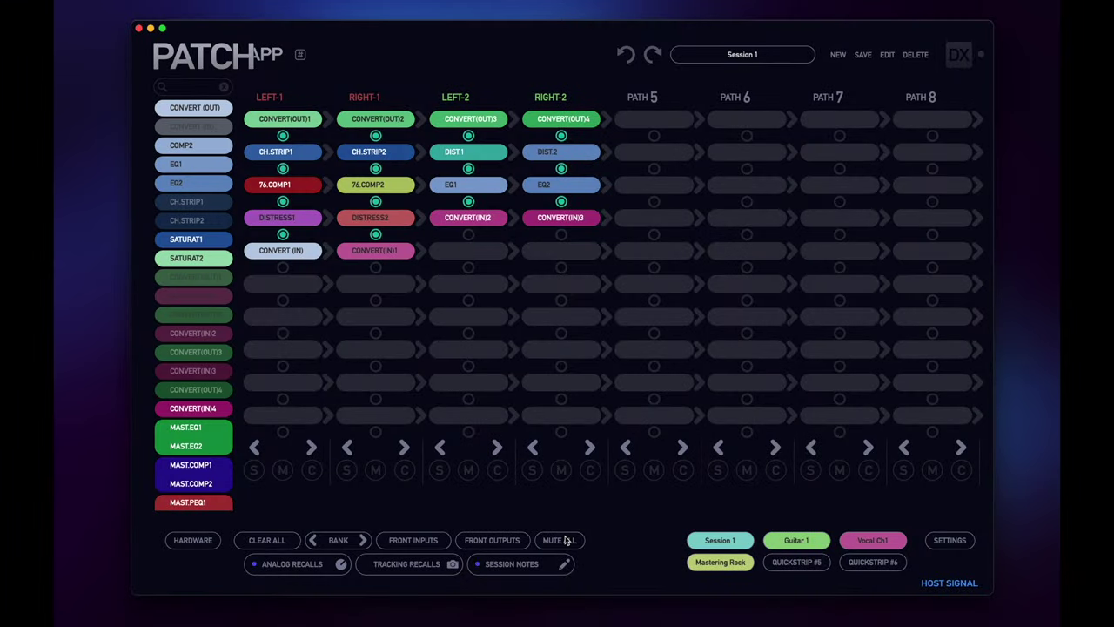
click(564, 539)
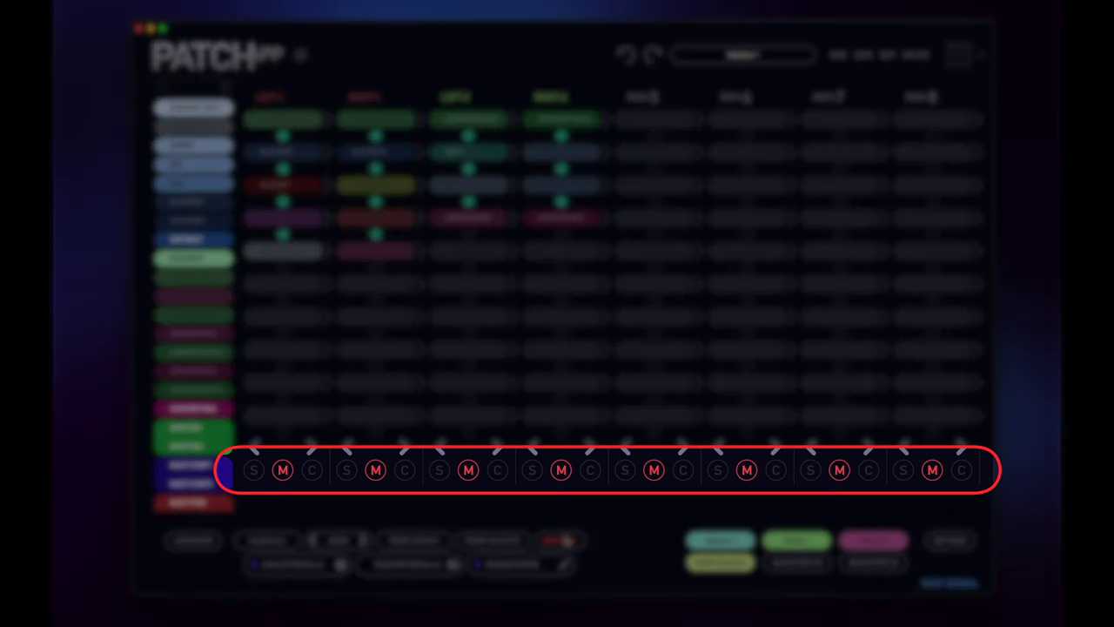
click(561, 470)
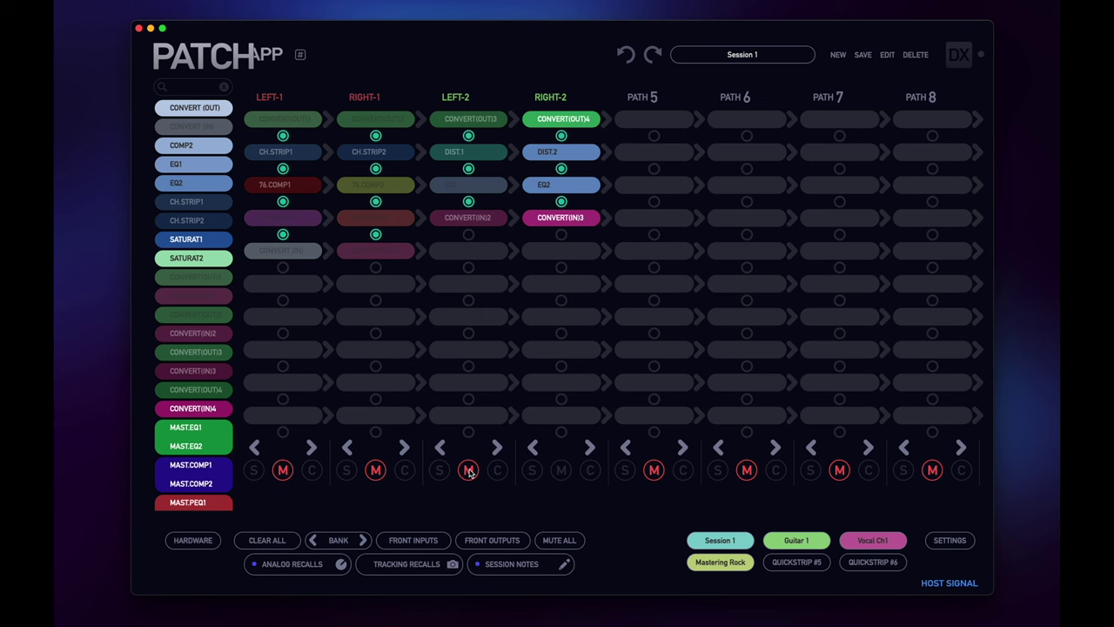
click(561, 541)
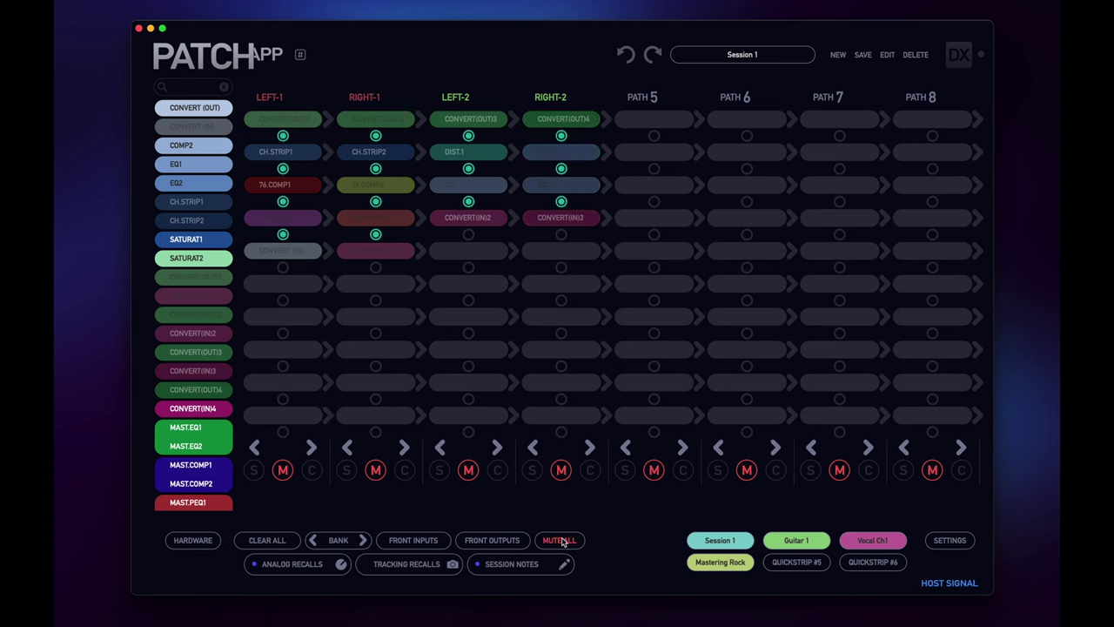
click(561, 540)
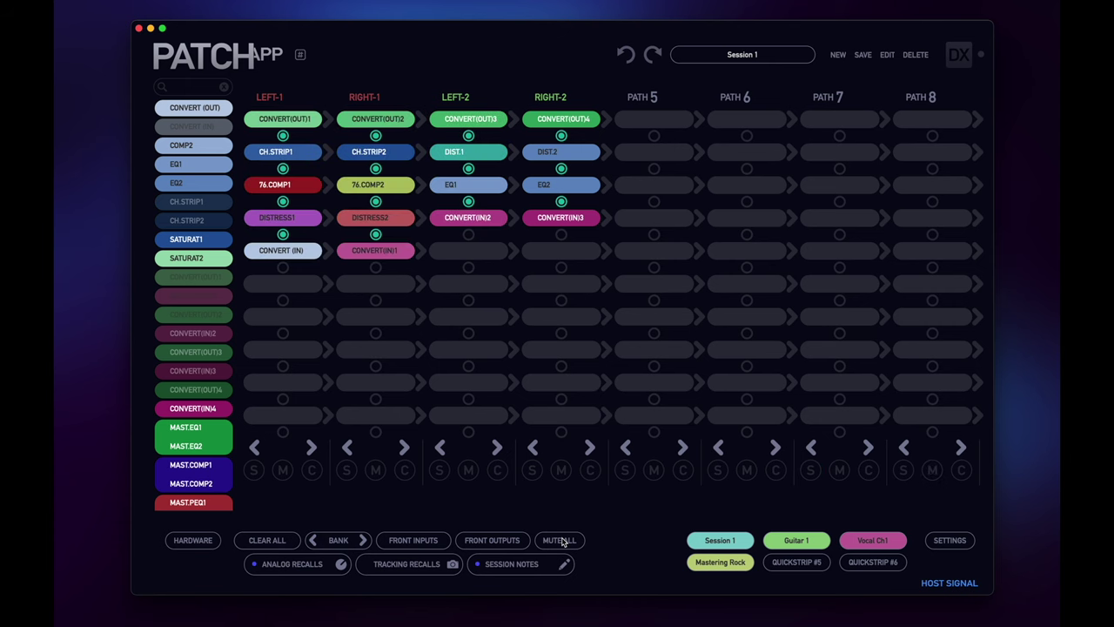